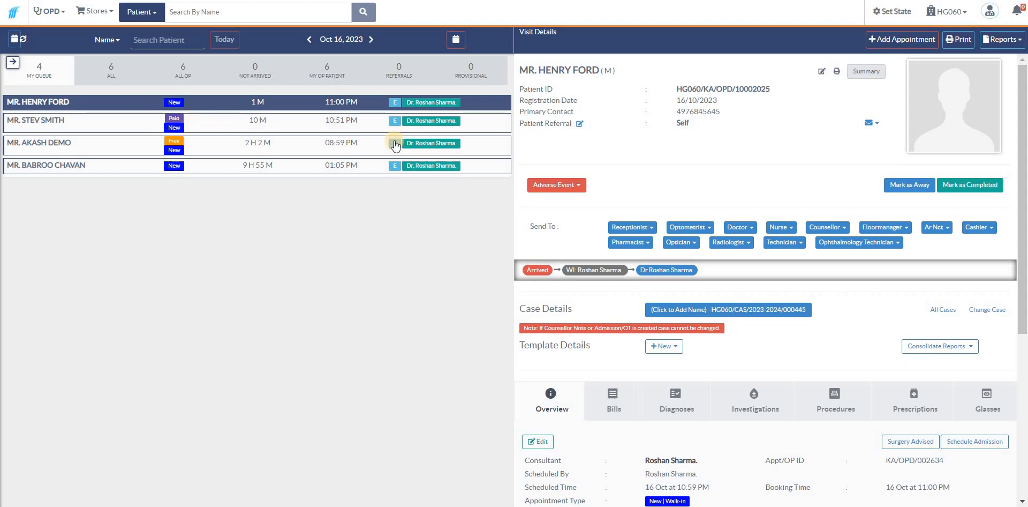
Step: Add a new appointment for a patient not yet registered, bringing up the blank Patient Registration & Appointment Form
{"action": "scroll", "coordinate": [719, 297], "scroll_direction": "down", "scroll_amount": 1}
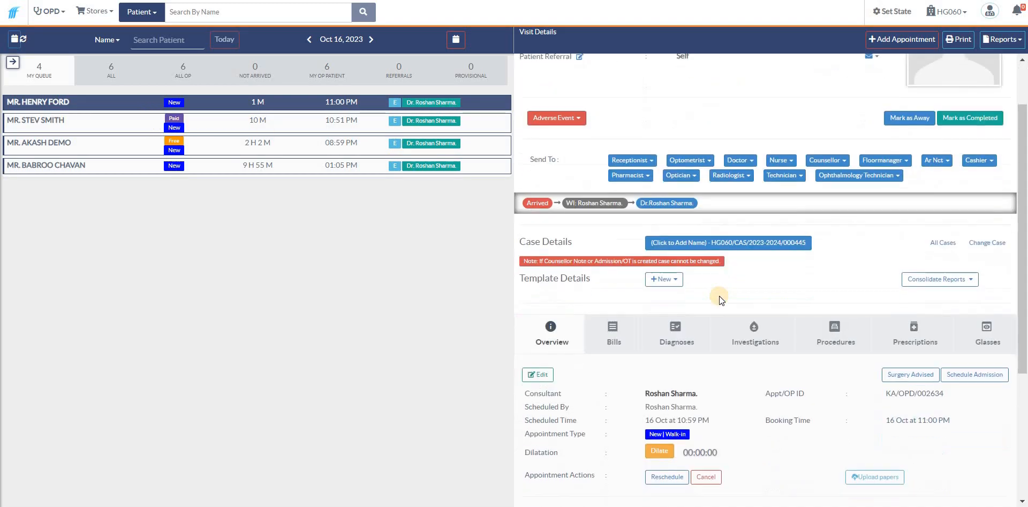
{"action": "scroll", "coordinate": [1025, 274], "scroll_direction": "up", "scroll_amount": 1}
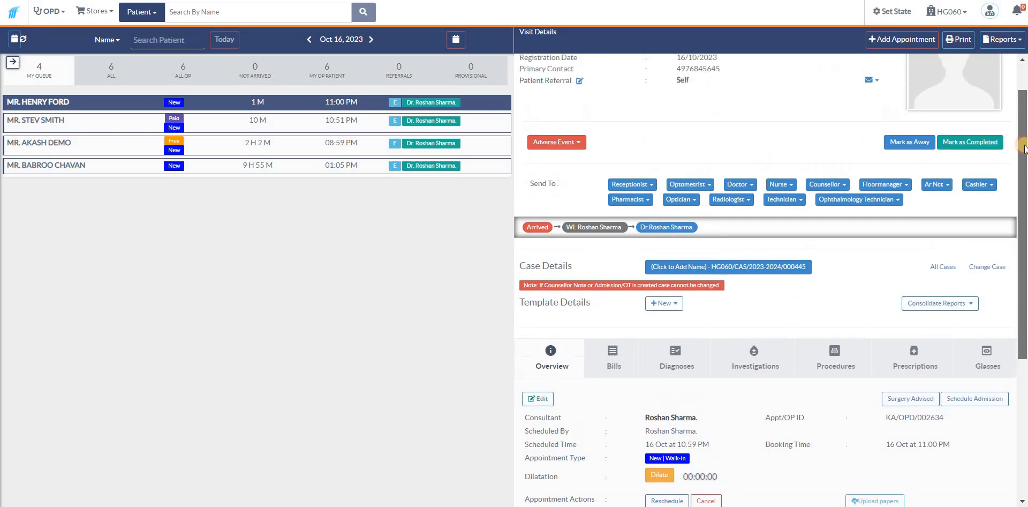
{"action": "left_click", "coordinate": [879, 47]}
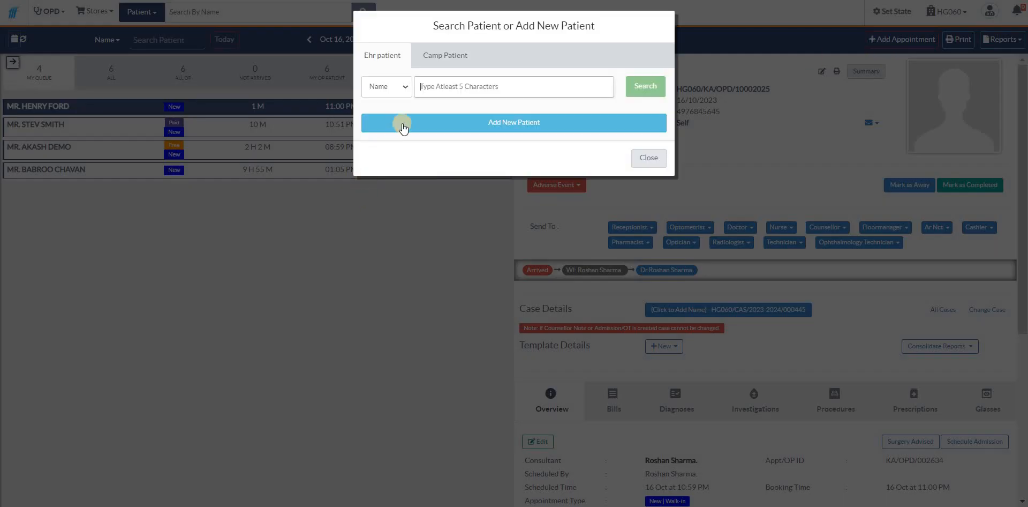
{"action": "left_click", "coordinate": [438, 127]}
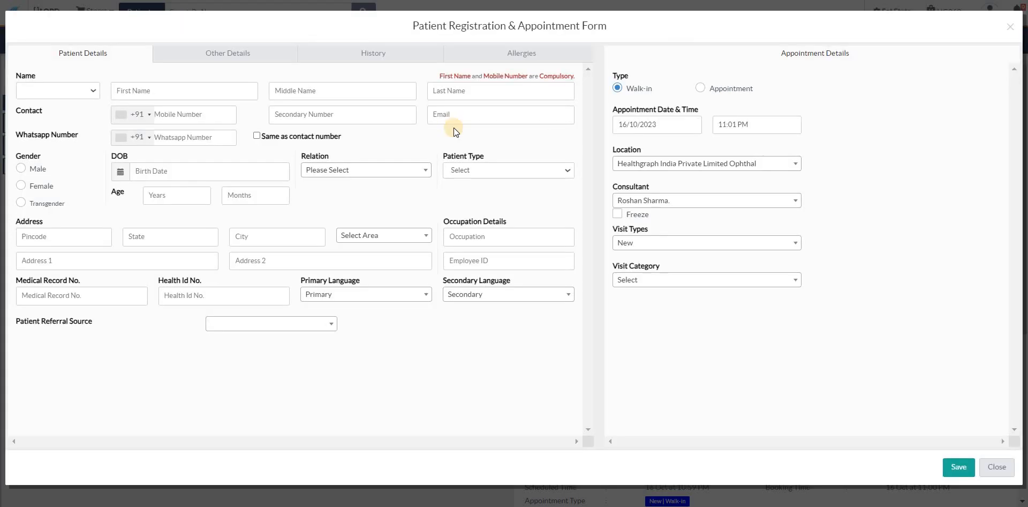
Step: Choose the title Mr. and enter the patient's name and mobile number in the registration form
{"action": "left_click", "coordinate": [81, 90]}
{"action": "left_click", "coordinate": [168, 87]}
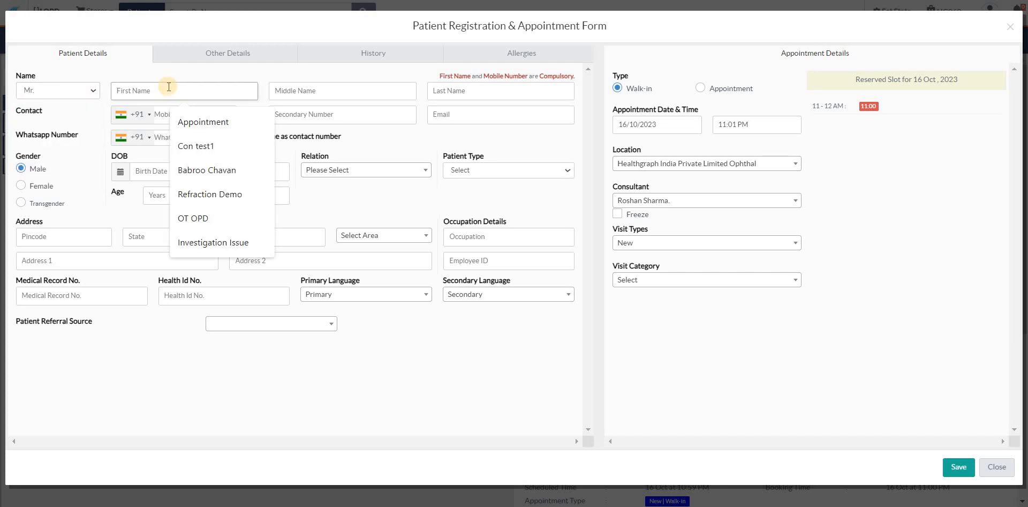
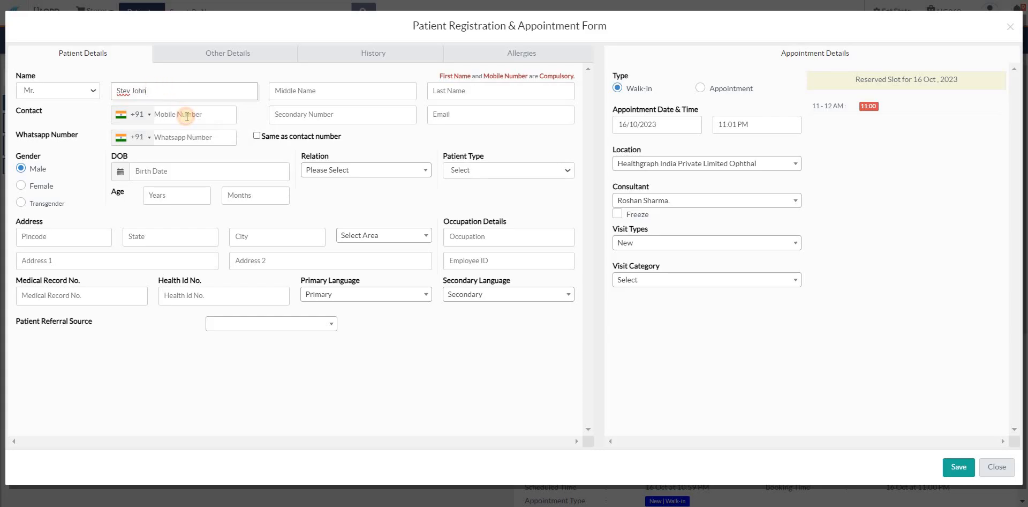
{"action": "left_click", "coordinate": [187, 116]}
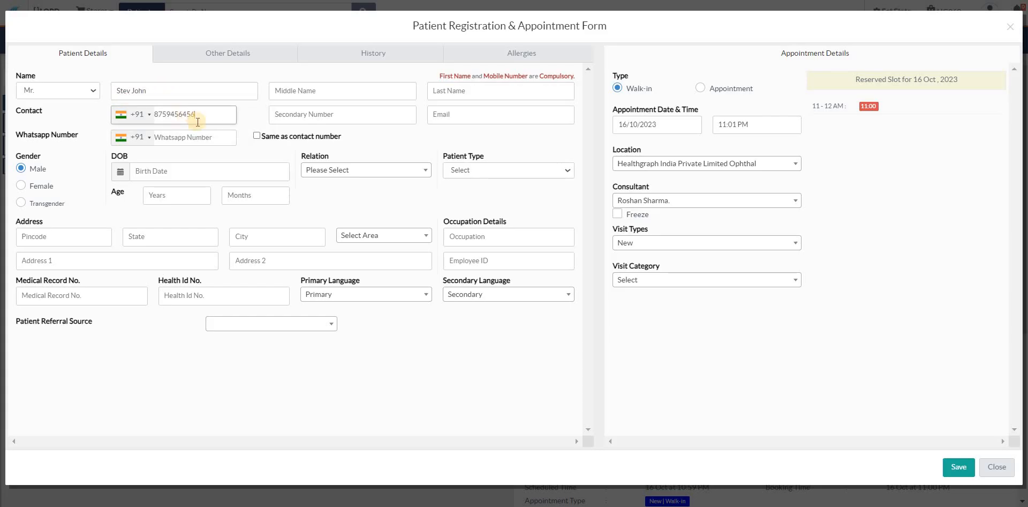
Step: Set the patient referral source to Self and the visit category to Paid, and save the registration
{"action": "left_click", "coordinate": [274, 324]}
{"action": "left_click", "coordinate": [247, 368]}
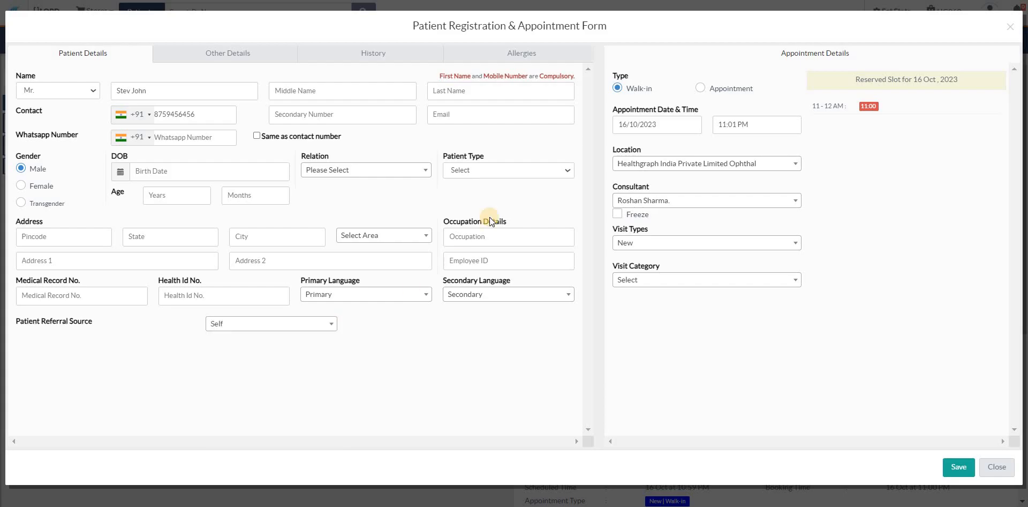
{"action": "left_click", "coordinate": [666, 279]}
{"action": "left_click", "coordinate": [675, 351]}
{"action": "left_click", "coordinate": [957, 469]}
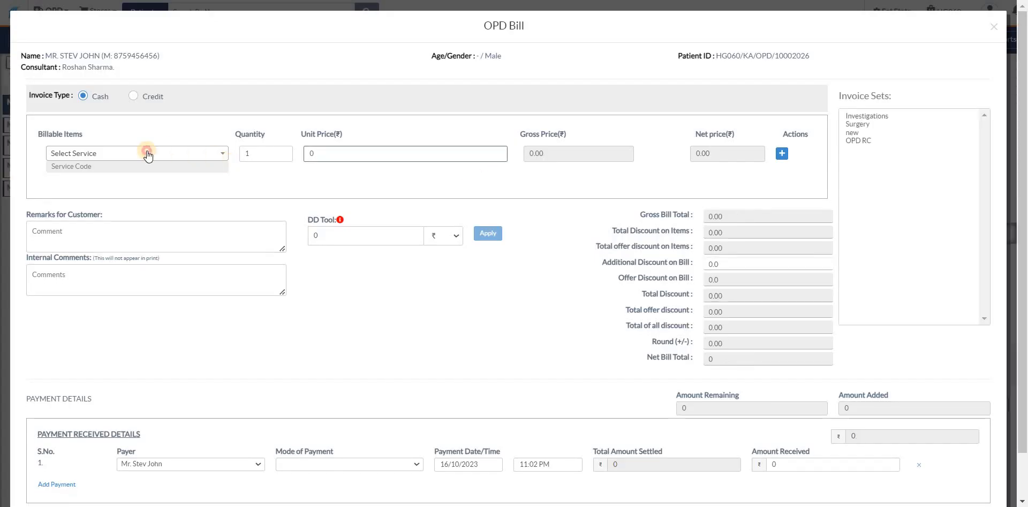
Step: Add the genral consultation service as the billable item on the patient's OPD bill
{"action": "left_click", "coordinate": [145, 153]}
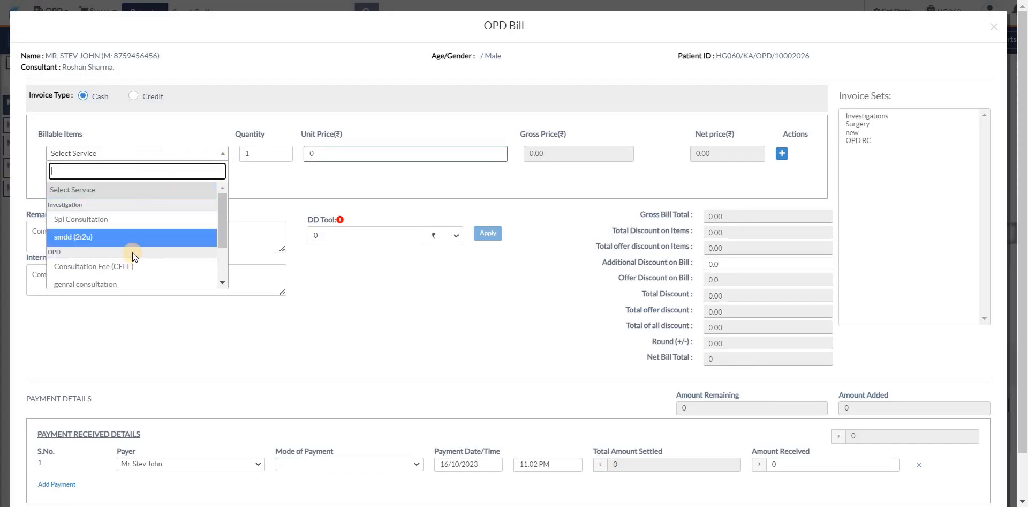
{"action": "left_click", "coordinate": [105, 282]}
{"action": "scroll", "coordinate": [386, 397], "scroll_direction": "down", "scroll_amount": 1}
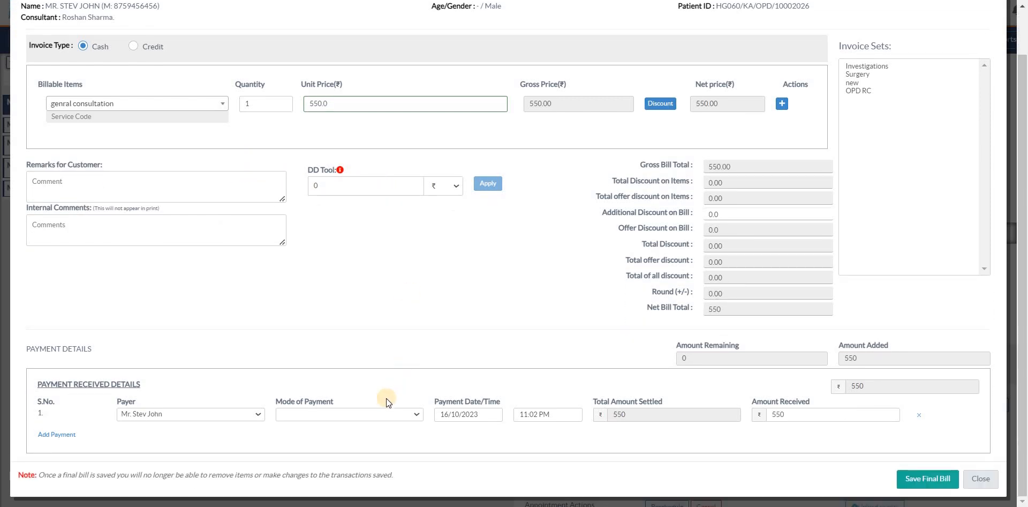
Step: Set the mode of payment to Cash and save the final OPD bill, returning to the visit details
{"action": "left_click", "coordinate": [374, 416]}
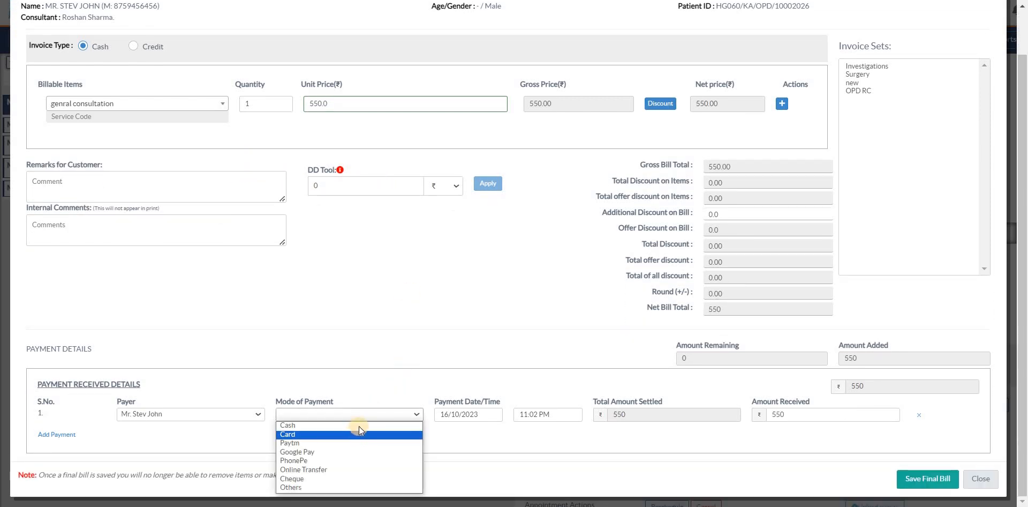
{"action": "left_click", "coordinate": [359, 425]}
{"action": "left_click", "coordinate": [916, 479]}
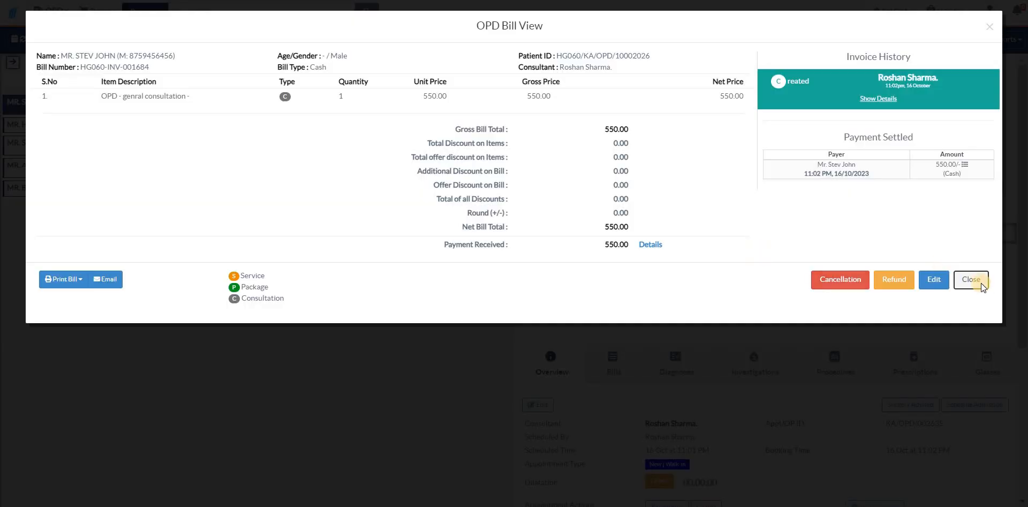
{"action": "left_click", "coordinate": [981, 283]}
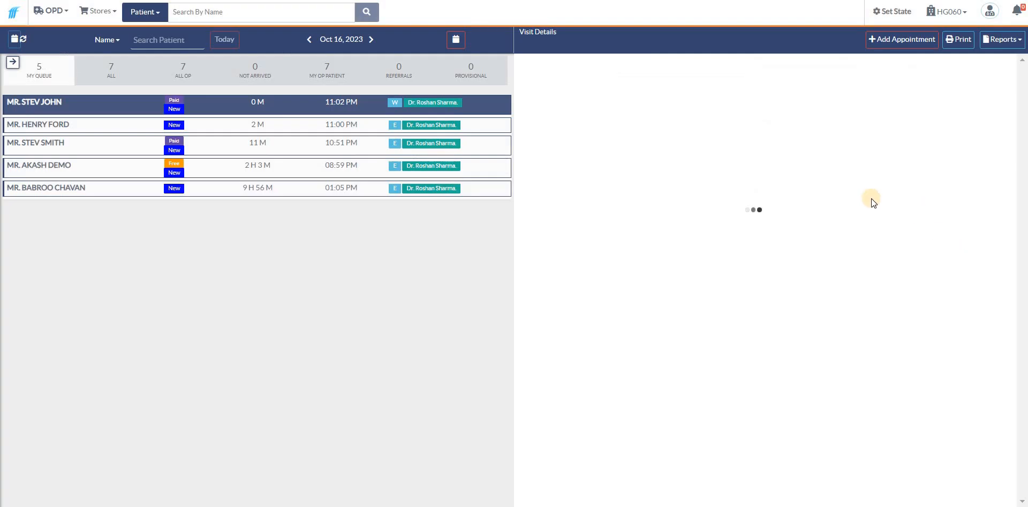
Step: Create a new Eye template for the checked-in patient's visit
{"action": "scroll", "coordinate": [755, 253], "scroll_direction": "down", "scroll_amount": 3}
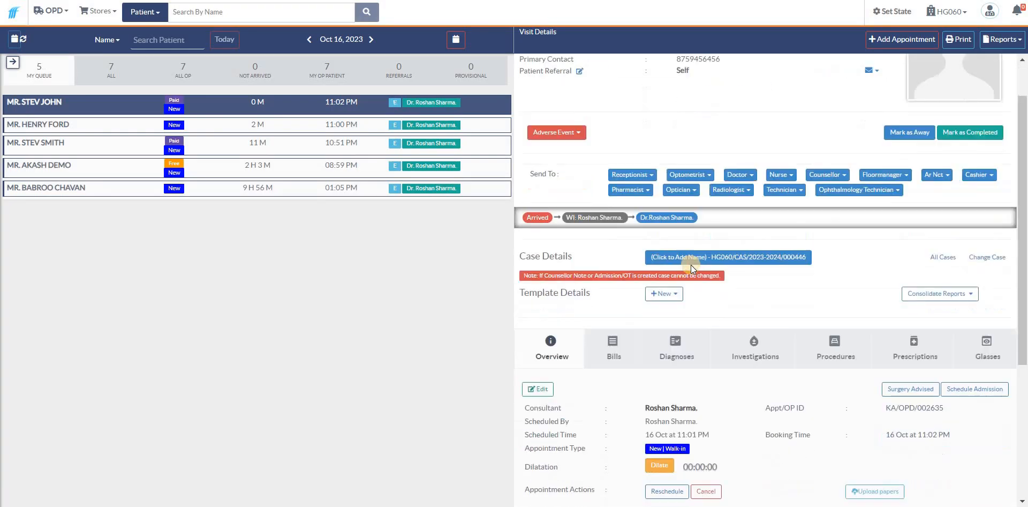
{"action": "left_click", "coordinate": [658, 214]}
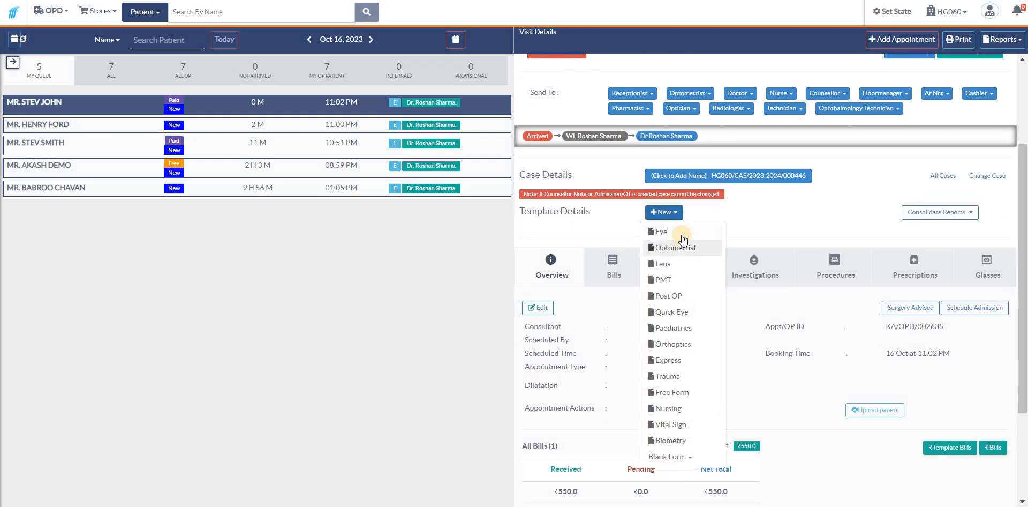
{"action": "left_click", "coordinate": [682, 235]}
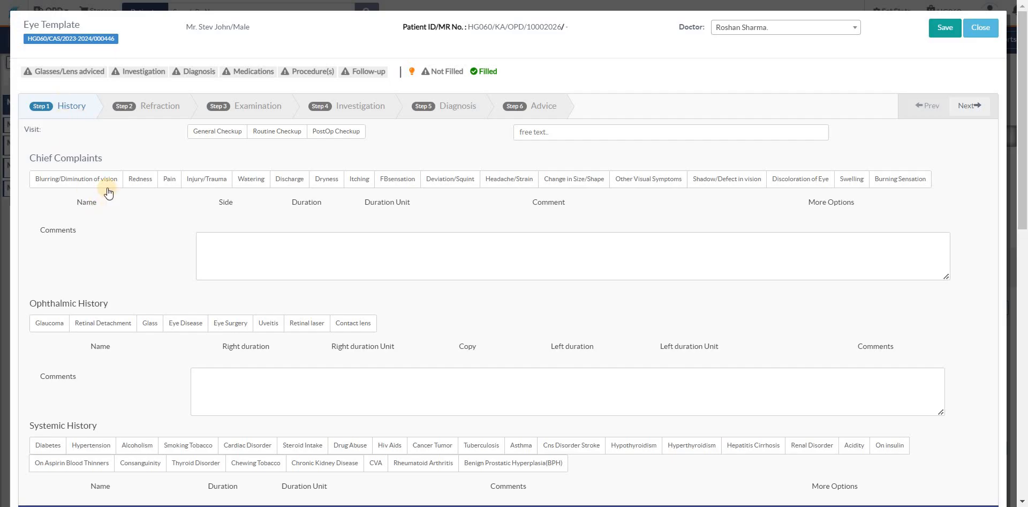
Step: Add Redness and Pain as chief complaints in the history, both with side R
{"action": "left_click", "coordinate": [153, 183]}
{"action": "left_click", "coordinate": [177, 182]}
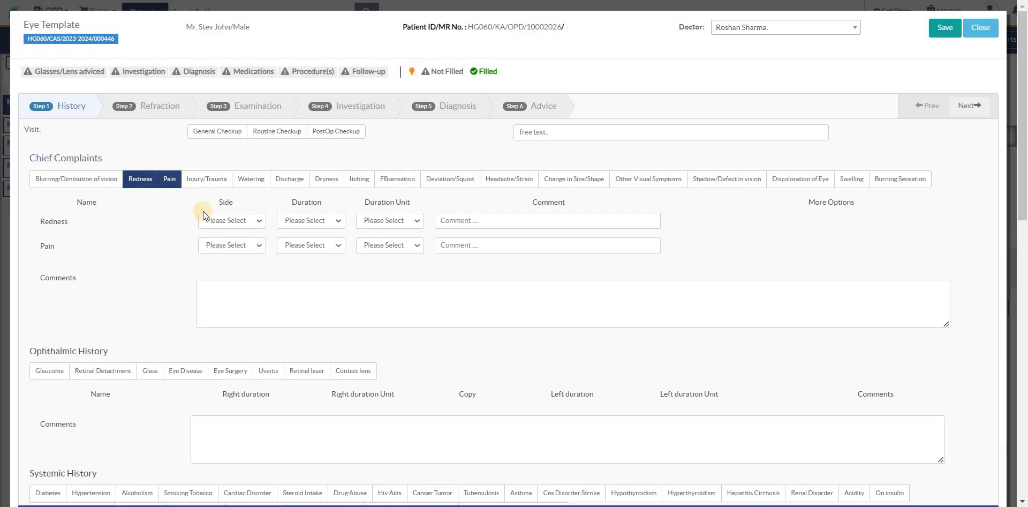
{"action": "scroll", "coordinate": [239, 156], "scroll_direction": "down", "scroll_amount": 1}
{"action": "left_click", "coordinate": [238, 156]}
{"action": "left_click", "coordinate": [233, 180]}
{"action": "left_click", "coordinate": [233, 181]}
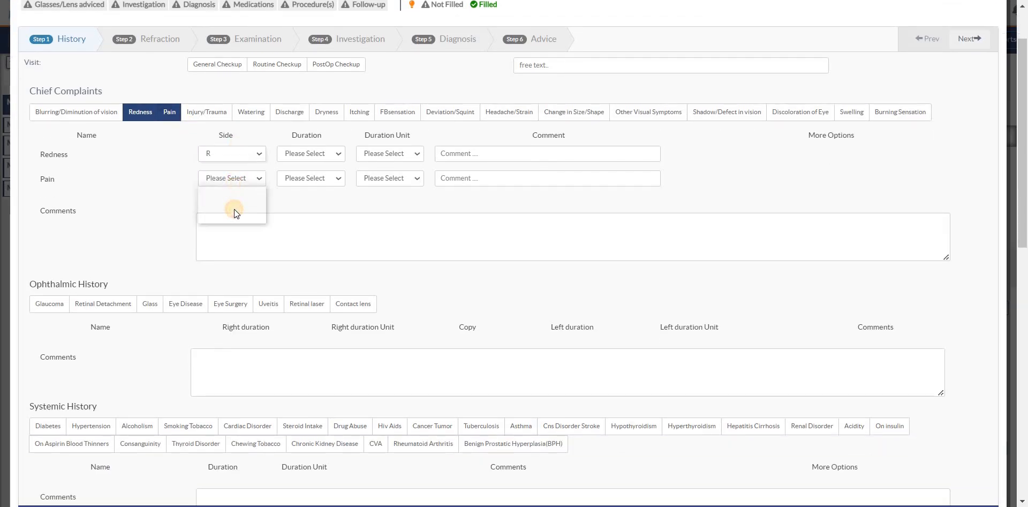
{"action": "left_click", "coordinate": [234, 209]}
Step: Set the duration to 3 Days for Redness and 3 Weeks for Pain
{"action": "left_click", "coordinate": [305, 153]}
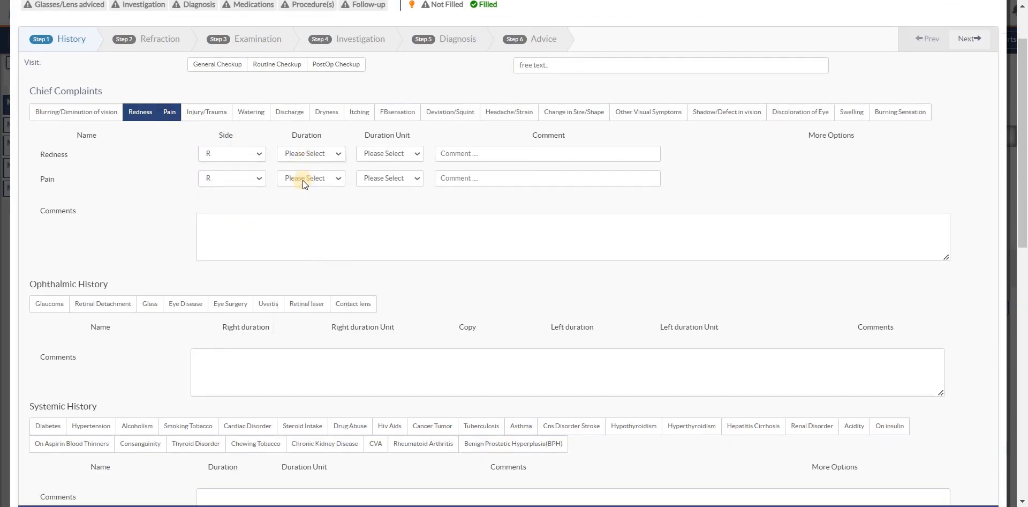
{"action": "left_click", "coordinate": [303, 180]}
{"action": "left_click", "coordinate": [306, 178]}
{"action": "left_click", "coordinate": [304, 219]}
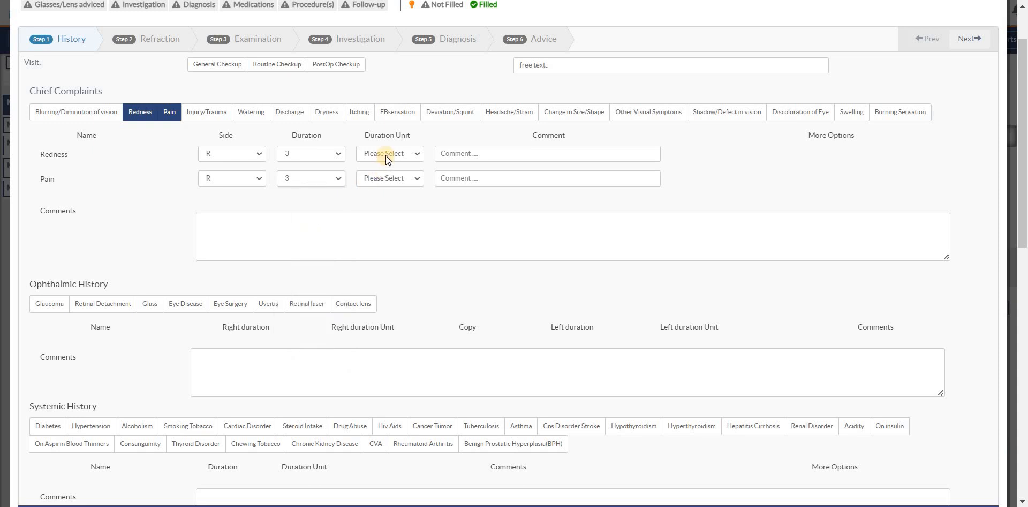
{"action": "left_click", "coordinate": [385, 152]}
{"action": "left_click", "coordinate": [384, 174]}
{"action": "left_click", "coordinate": [384, 181]}
{"action": "left_click", "coordinate": [384, 209]}
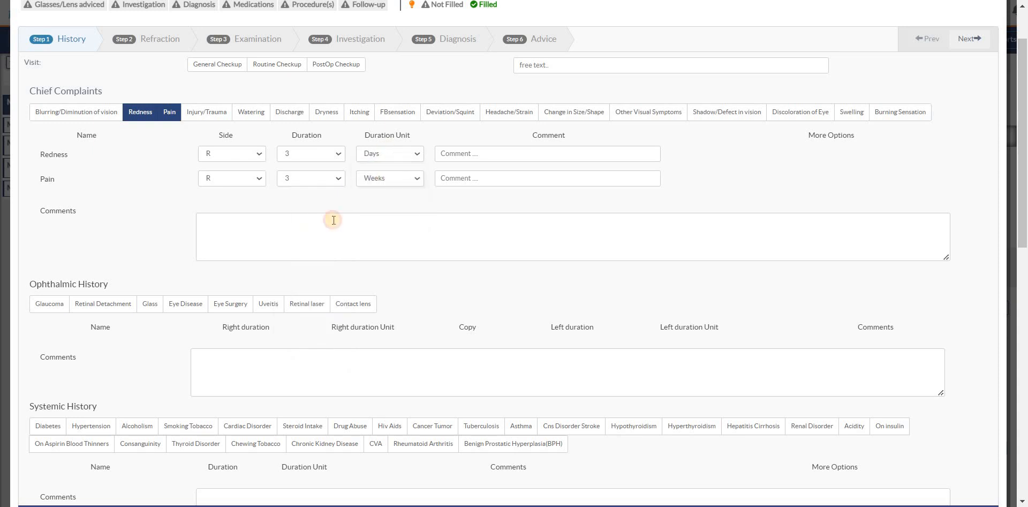
Step: Go on from the History section to the Refraction section of the Eye template
{"action": "scroll", "coordinate": [100, 265], "scroll_direction": "down", "scroll_amount": 1}
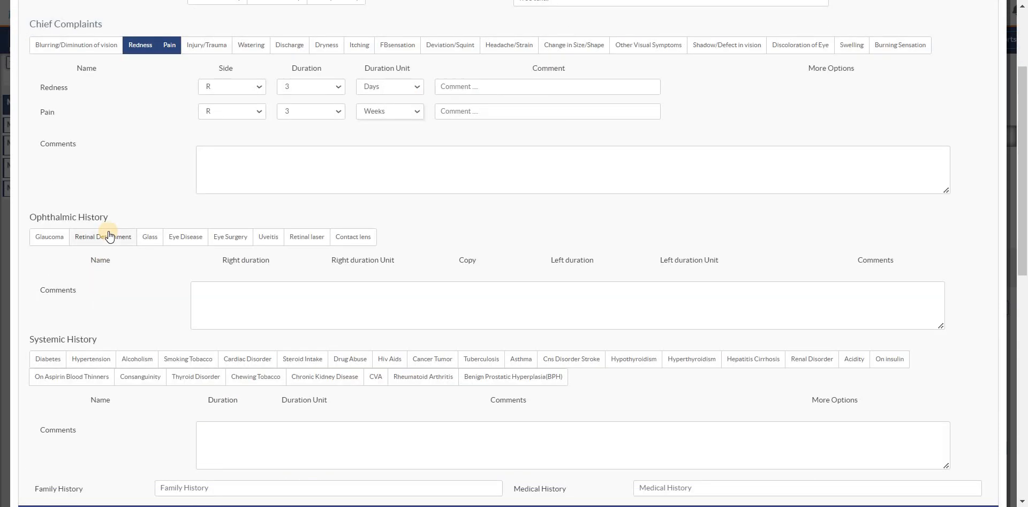
{"action": "scroll", "coordinate": [122, 332], "scroll_direction": "down", "scroll_amount": 2}
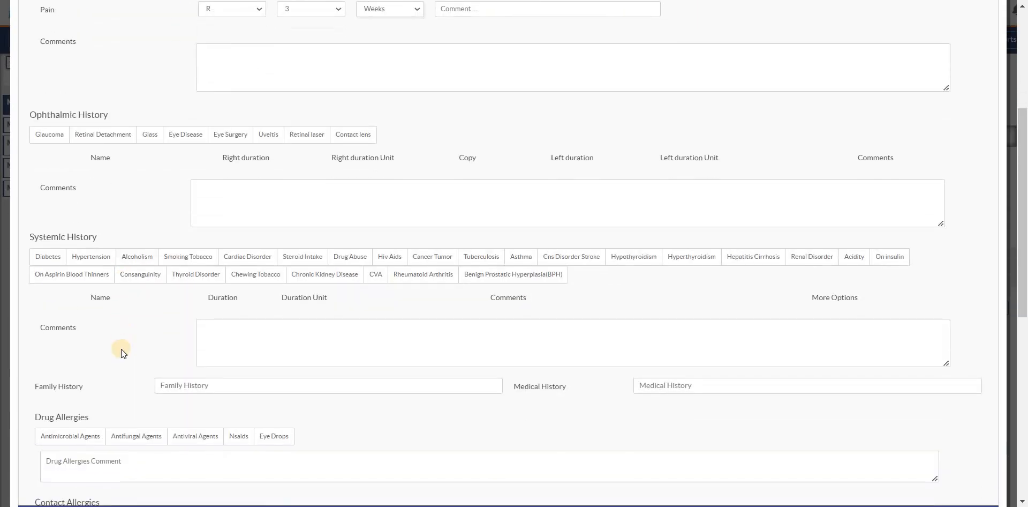
{"action": "scroll", "coordinate": [119, 358], "scroll_direction": "up", "scroll_amount": 2}
{"action": "scroll", "coordinate": [153, 356], "scroll_direction": "down", "scroll_amount": 7}
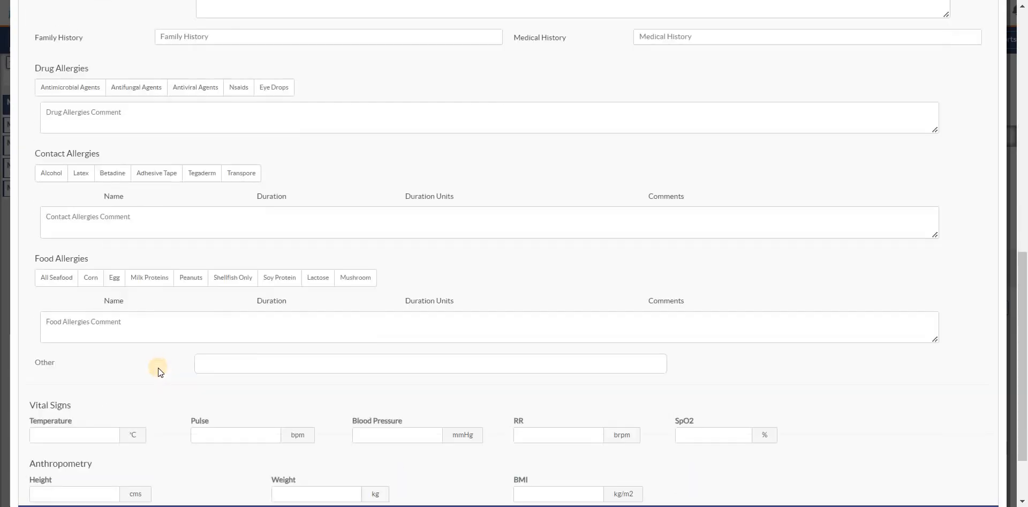
{"action": "left_click_drag", "start_coordinate": [1021, 283], "coordinate": [1021, 39]}
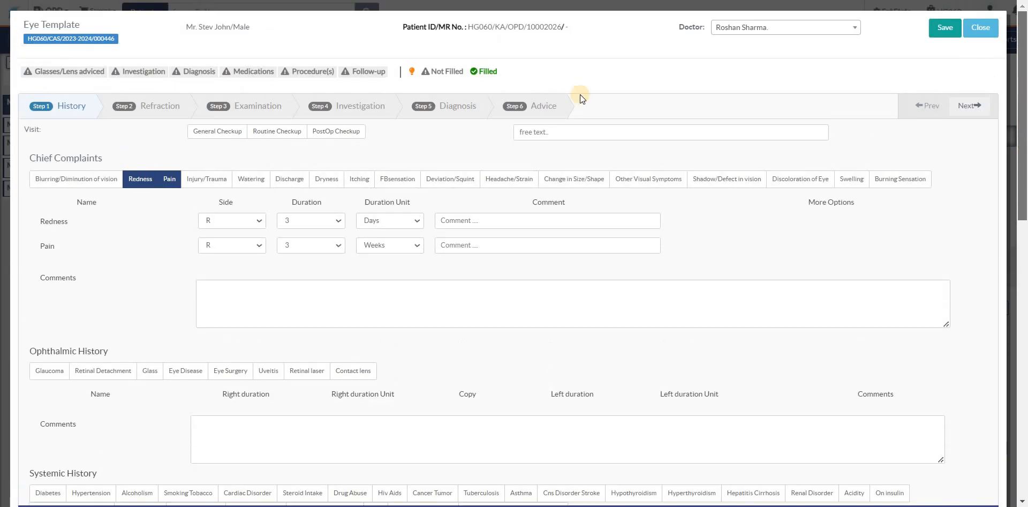
{"action": "left_click", "coordinate": [148, 107]}
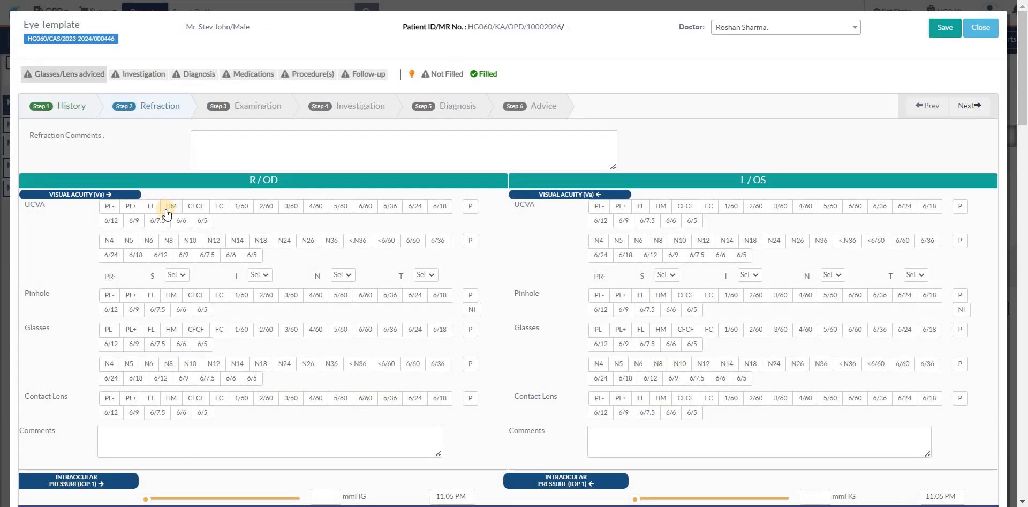
Step: Record UCVA as HM and N8 for the right eye, CFCF and N10 for the left, and pinhole FL for both eyes
{"action": "scroll", "coordinate": [167, 213], "scroll_direction": "down", "scroll_amount": 1}
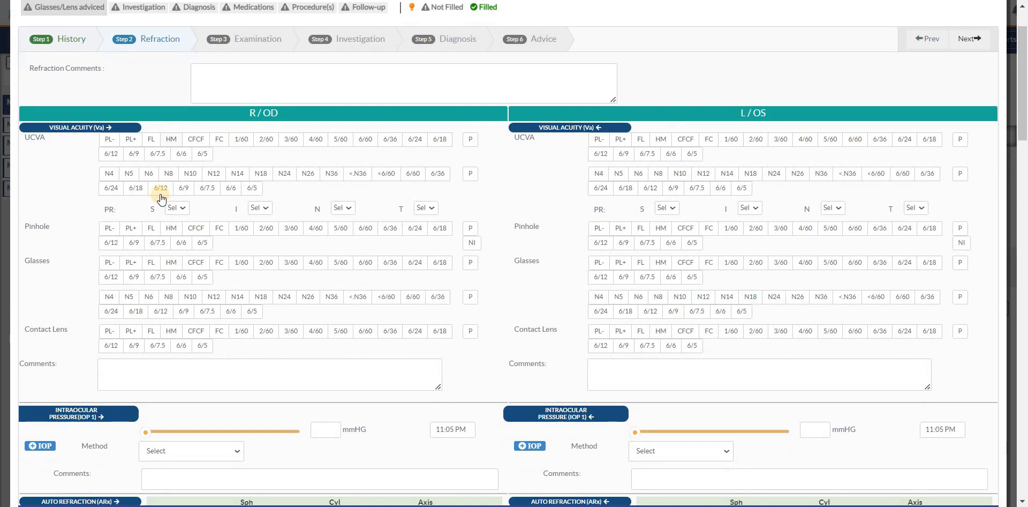
{"action": "left_click", "coordinate": [171, 139]}
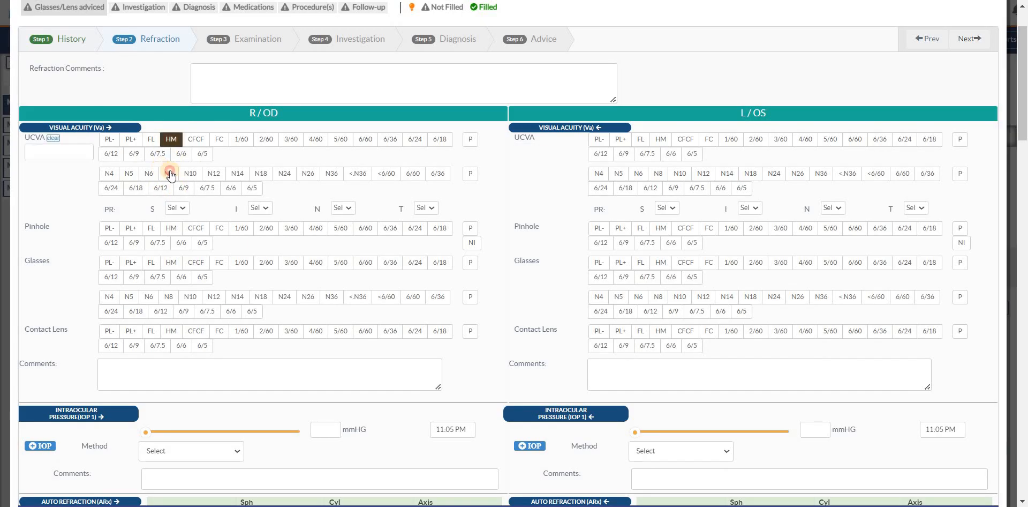
{"action": "left_click", "coordinate": [685, 140]}
{"action": "left_click", "coordinate": [679, 174]}
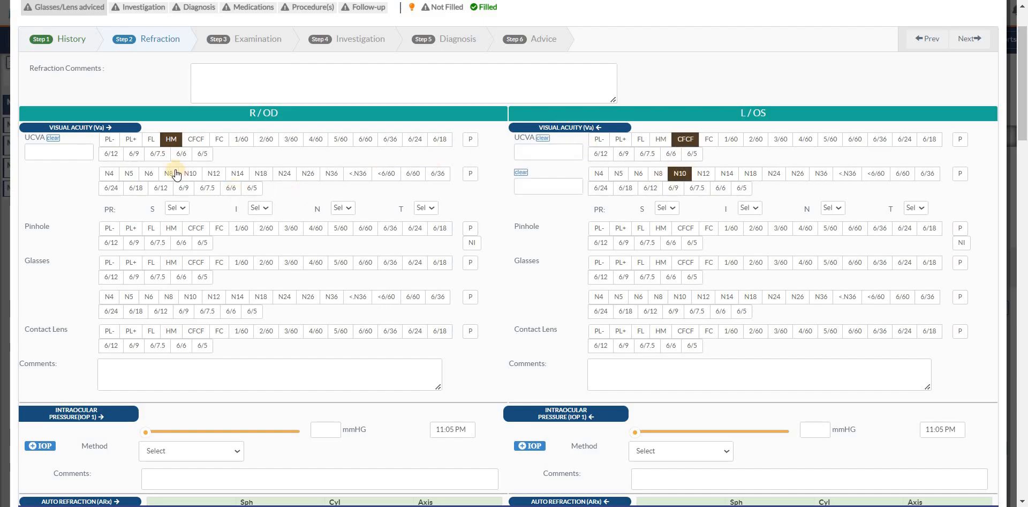
{"action": "left_click", "coordinate": [168, 174]}
{"action": "left_click", "coordinate": [151, 227]}
{"action": "left_click", "coordinate": [640, 228]}
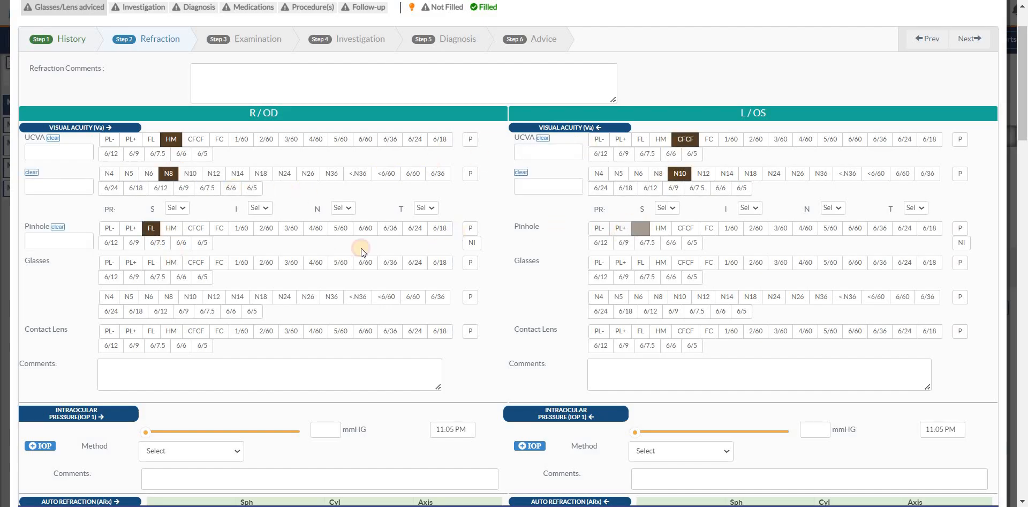
Step: Record intraocular pressure as 9 mmHg for the right eye and 4 mmHg for the left, with method AT for both
{"action": "scroll", "coordinate": [166, 229], "scroll_direction": "down", "scroll_amount": 2}
{"action": "scroll", "coordinate": [162, 221], "scroll_direction": "up", "scroll_amount": 1}
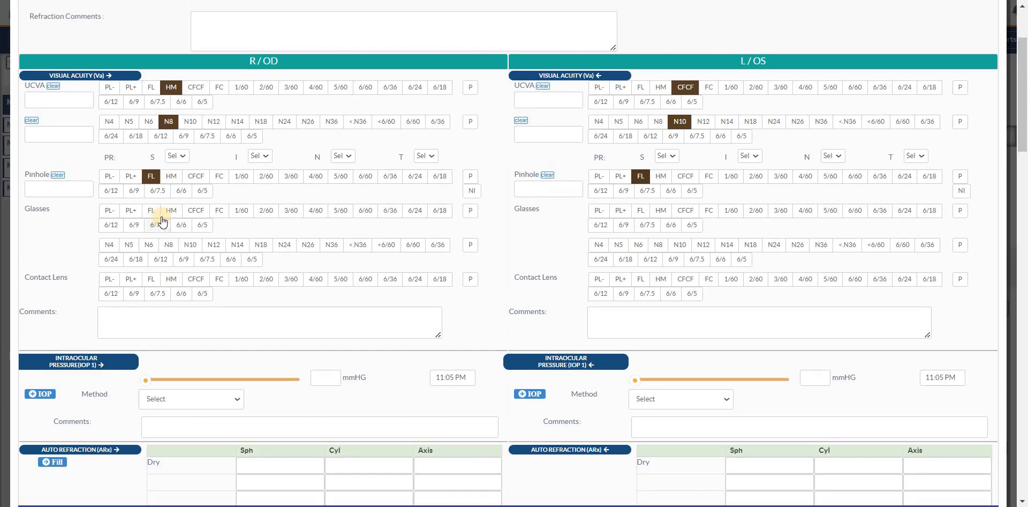
{"action": "scroll", "coordinate": [162, 221], "scroll_direction": "down", "scroll_amount": 4}
{"action": "left_click", "coordinate": [172, 165]}
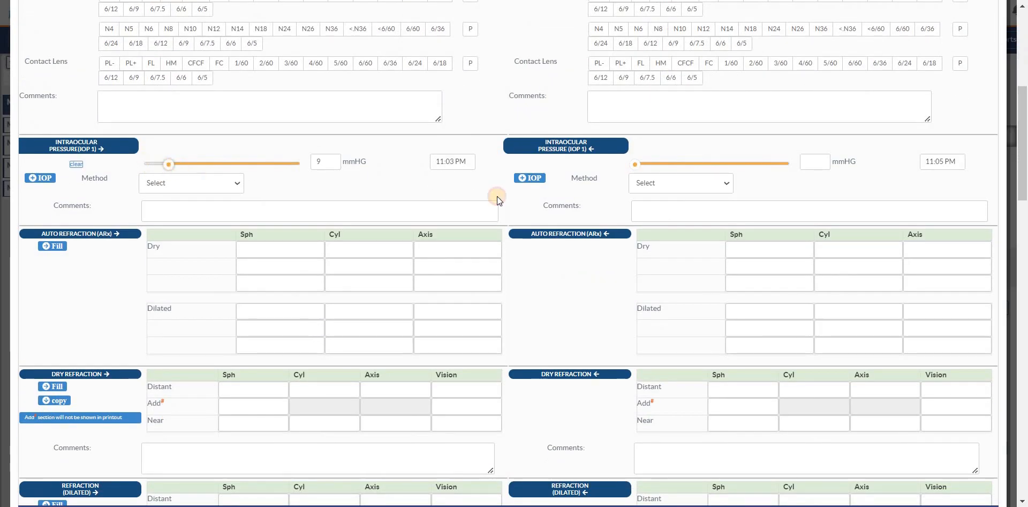
{"action": "left_click_drag", "start_coordinate": [637, 165], "coordinate": [646, 166]}
{"action": "left_click", "coordinate": [669, 210]}
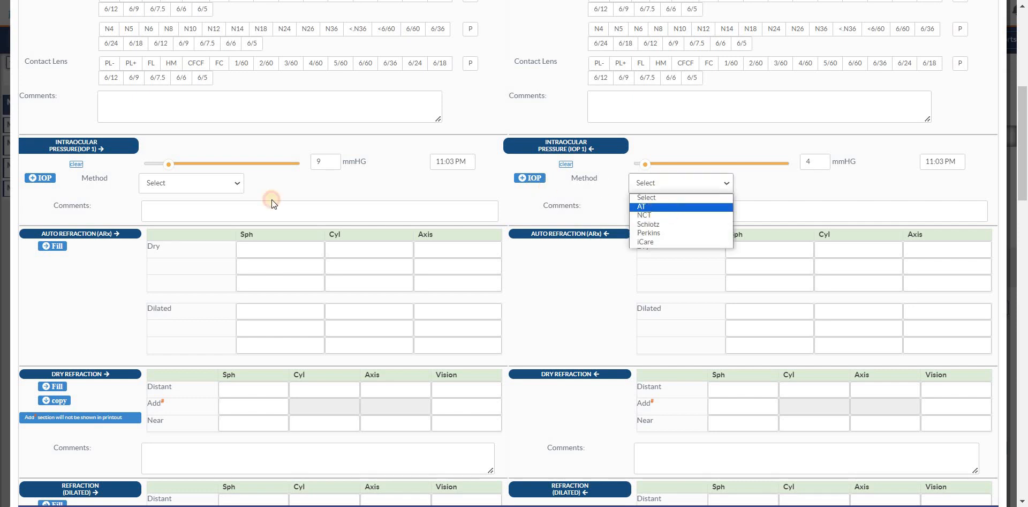
{"action": "left_click", "coordinate": [172, 182]}
{"action": "left_click", "coordinate": [172, 207]}
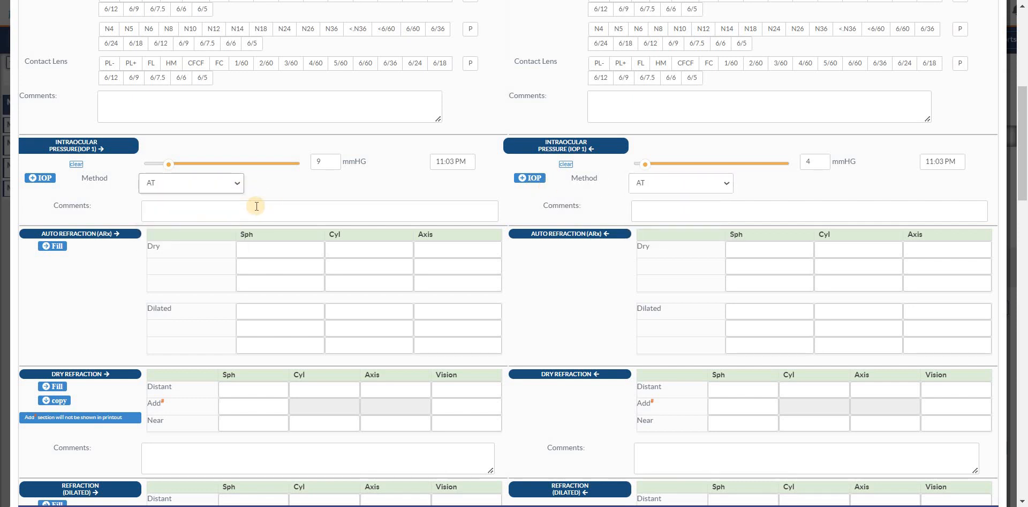
Step: Enter 2, 4 and 5 as the right eye's distant Sph, Cyl and Axis under Dry Refraction
{"action": "scroll", "coordinate": [102, 189], "scroll_direction": "down", "scroll_amount": 1}
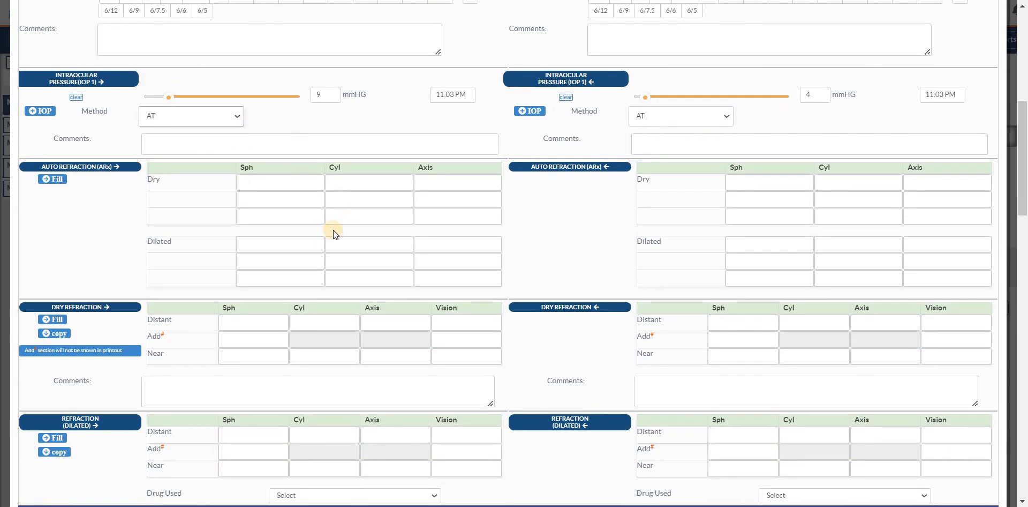
{"action": "scroll", "coordinate": [262, 189], "scroll_direction": "up", "scroll_amount": 1}
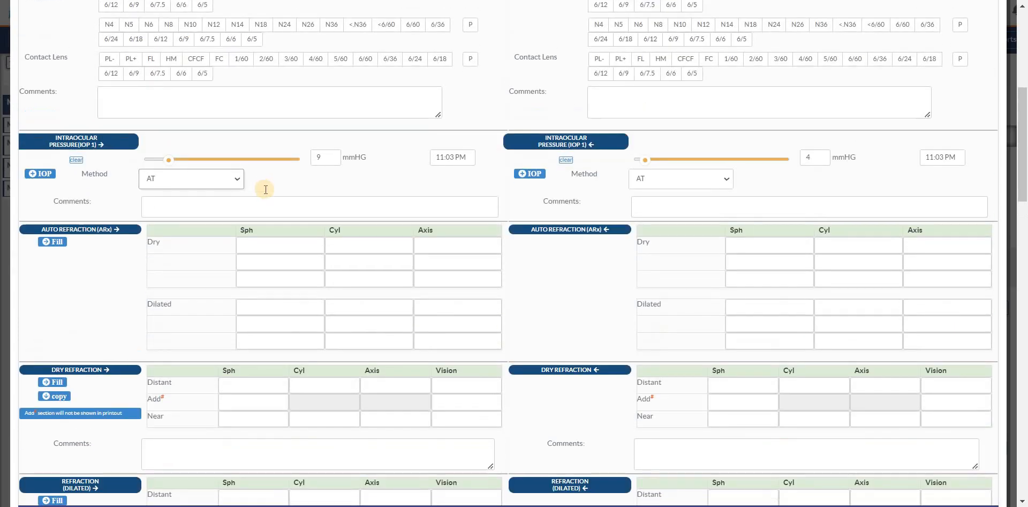
{"action": "scroll", "coordinate": [259, 193], "scroll_direction": "down", "scroll_amount": 3}
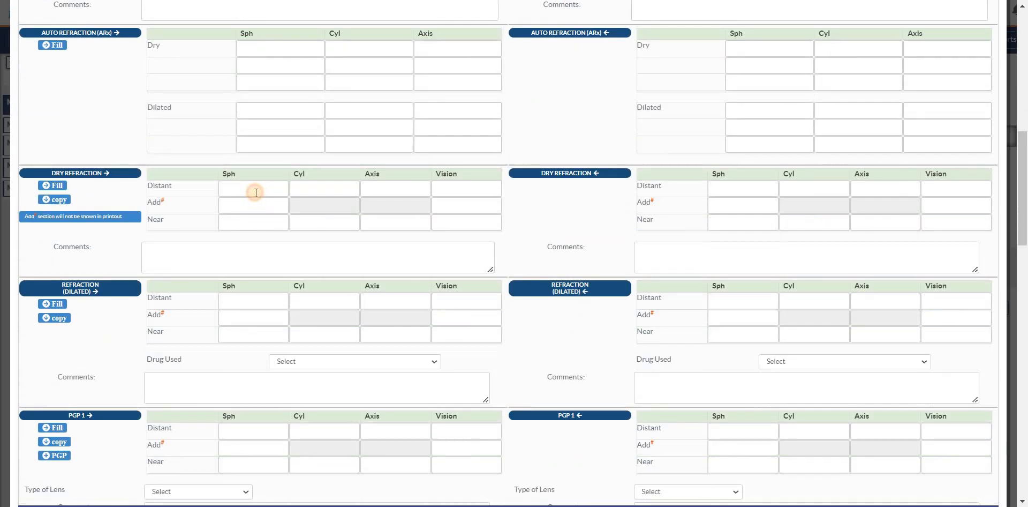
{"action": "left_click", "coordinate": [256, 193]}
{"action": "type", "text": "2"}
{"action": "key", "text": "Tab"}
{"action": "type", "text": "4"}
{"action": "key", "text": "Tab"}
{"action": "type", "text": "5"}
{"action": "key", "text": "Tab"}
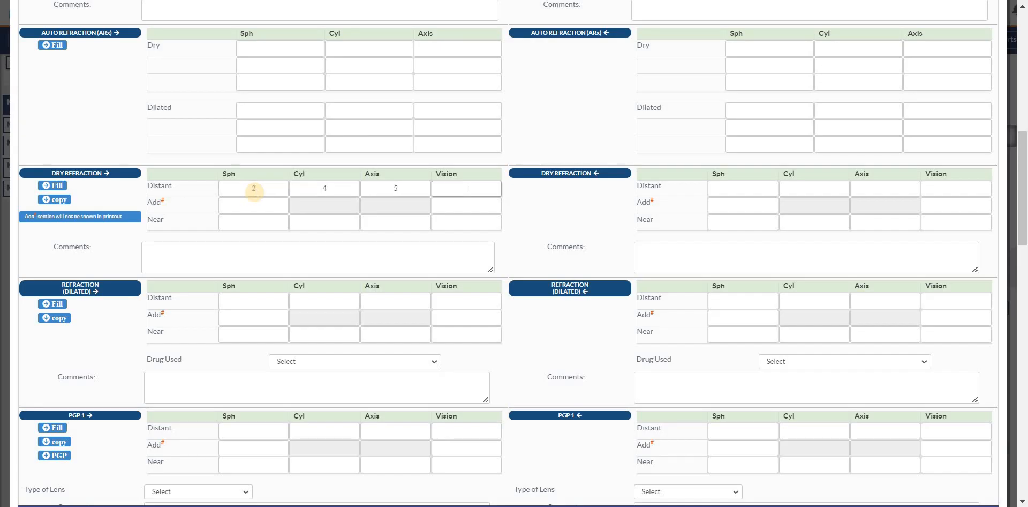
Step: Fill Dry Refraction with distant +0.50, +1.00, 135, 4/60, add +0.75 and near +1.25, +1.00, 135, N10 for the right eye, and copy it to the left
{"action": "left_click", "coordinate": [54, 186]}
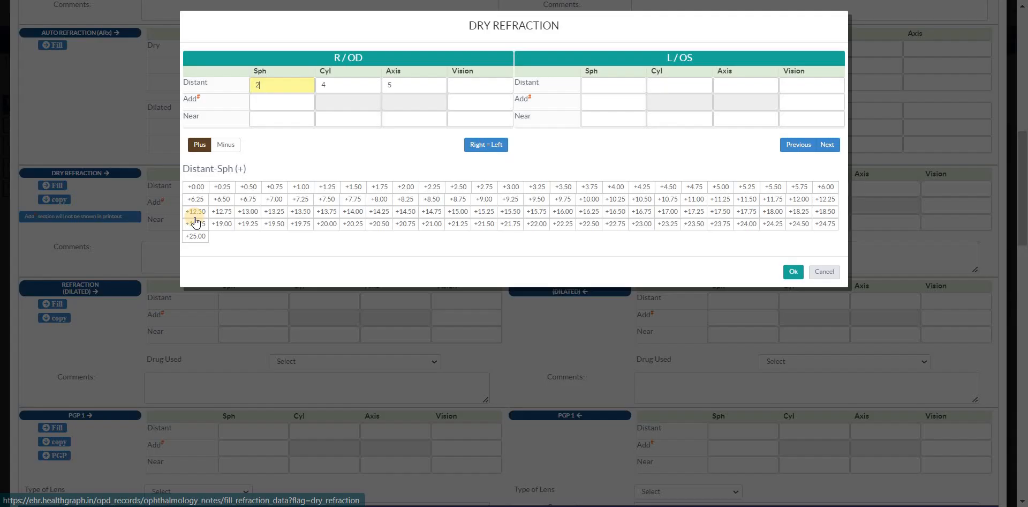
{"action": "left_click", "coordinate": [240, 188]}
{"action": "left_click", "coordinate": [297, 187]}
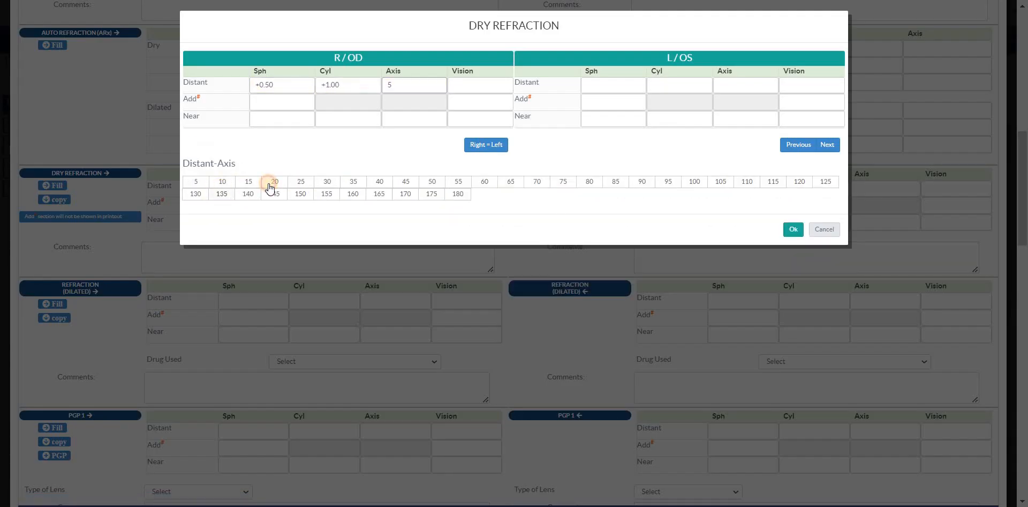
{"action": "left_click", "coordinate": [269, 188]}
{"action": "left_click", "coordinate": [269, 184]}
{"action": "left_click", "coordinate": [270, 182]}
{"action": "left_click", "coordinate": [486, 144]}
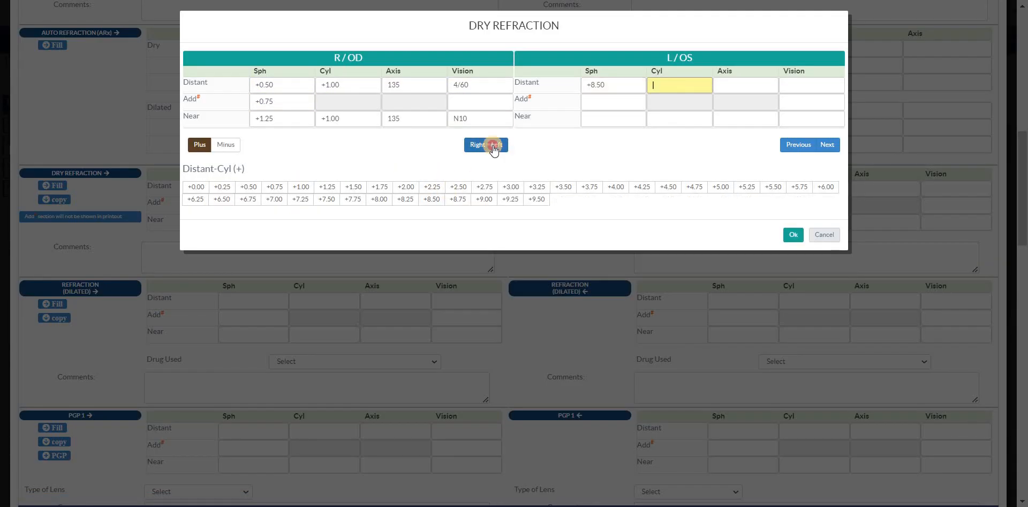
{"action": "left_click", "coordinate": [793, 235]}
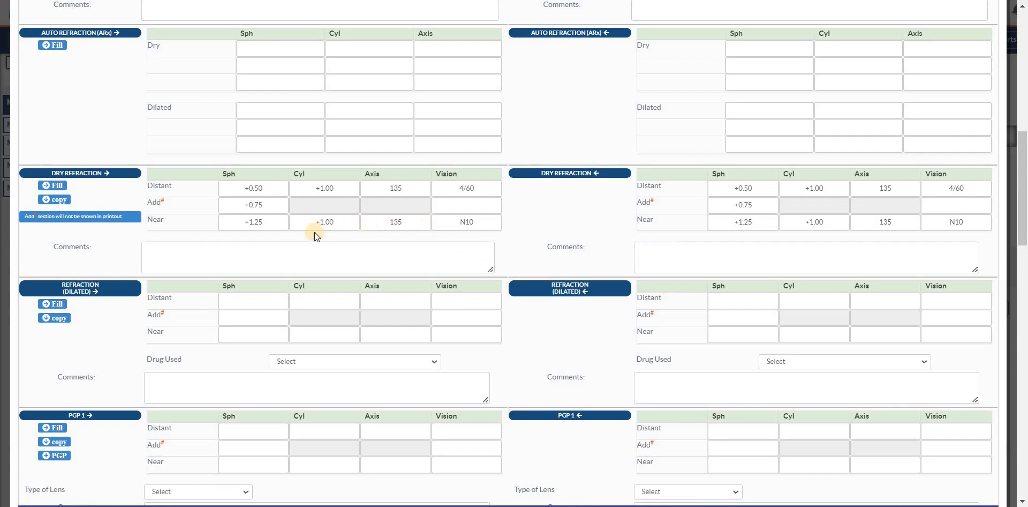
Step: Look through the remaining Refraction sections, from dilated refraction and glasses prescriptions down to keratometry, Amsler and contact lens prescriptions
{"action": "scroll", "coordinate": [275, 242], "scroll_direction": "down", "scroll_amount": 1}
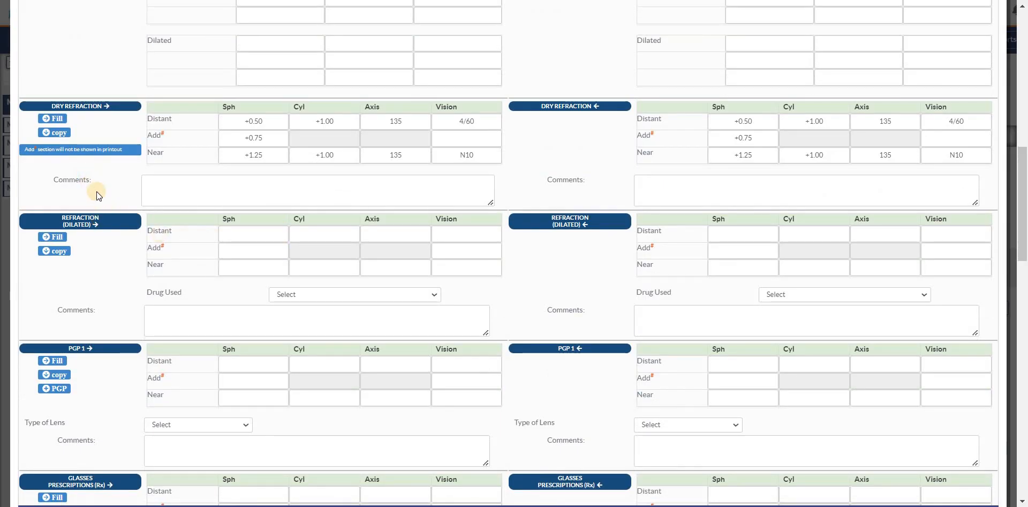
{"action": "scroll", "coordinate": [109, 208], "scroll_direction": "down", "scroll_amount": 1}
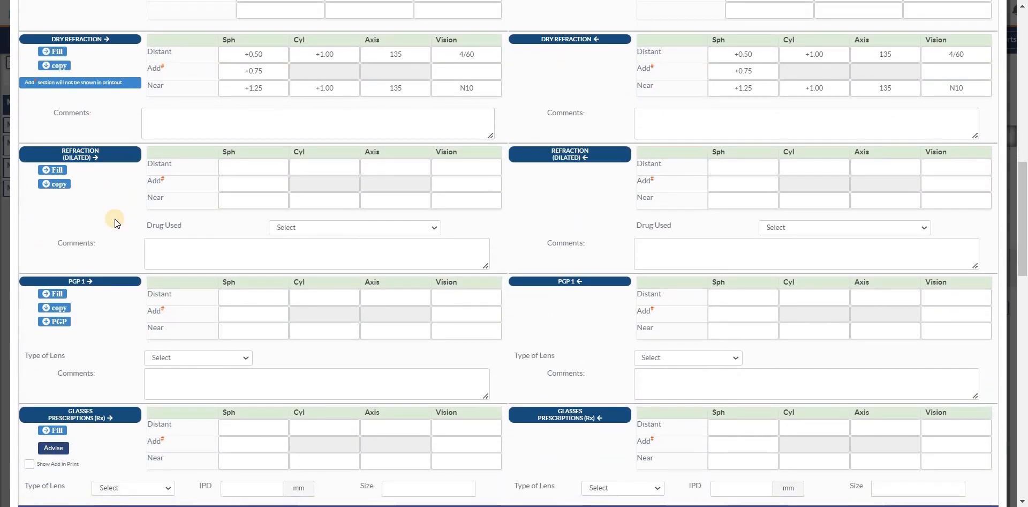
{"action": "scroll", "coordinate": [120, 220], "scroll_direction": "down", "scroll_amount": 3}
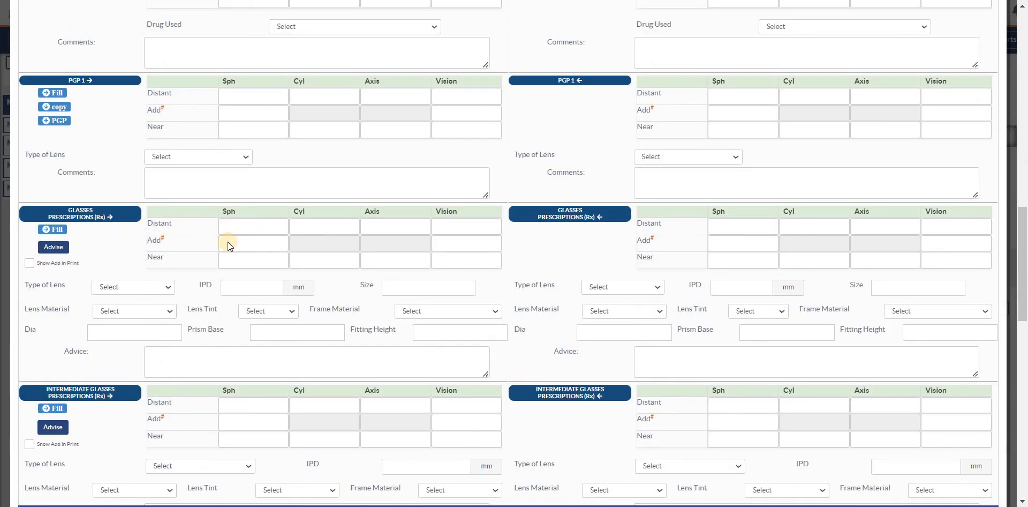
{"action": "scroll", "coordinate": [278, 276], "scroll_direction": "down", "scroll_amount": 1}
{"action": "scroll", "coordinate": [277, 282], "scroll_direction": "down", "scroll_amount": 3}
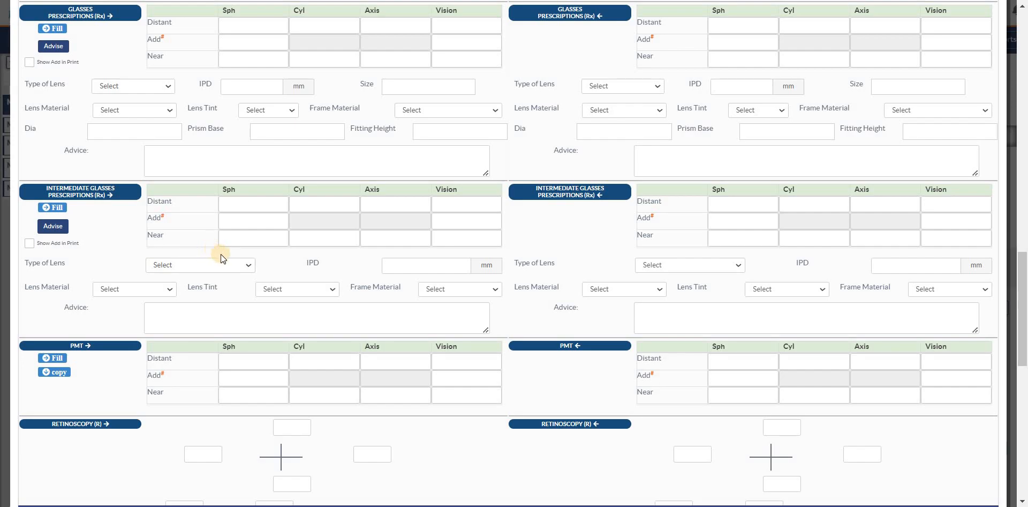
{"action": "scroll", "coordinate": [246, 266], "scroll_direction": "down", "scroll_amount": 6}
{"action": "scroll", "coordinate": [282, 292], "scroll_direction": "up", "scroll_amount": 1}
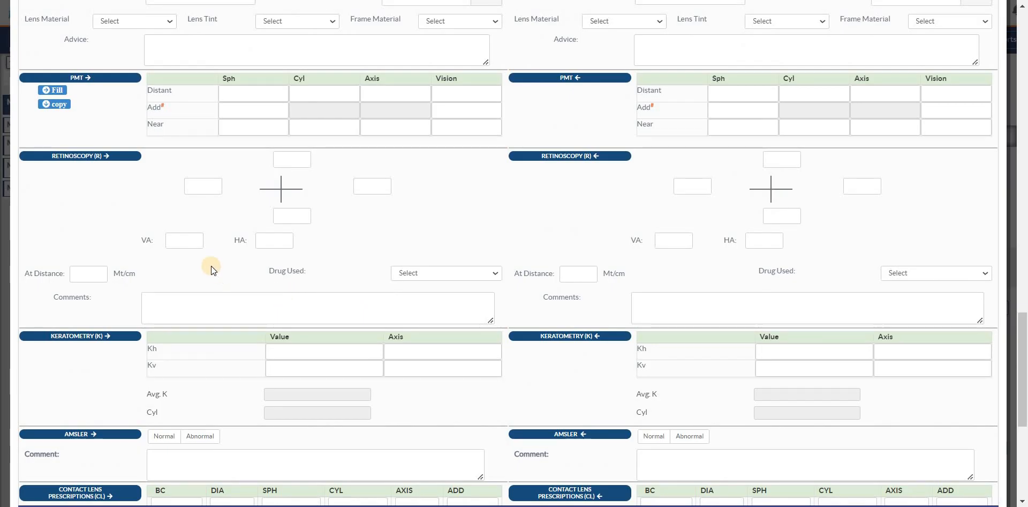
{"action": "scroll", "coordinate": [162, 362], "scroll_direction": "down", "scroll_amount": 2}
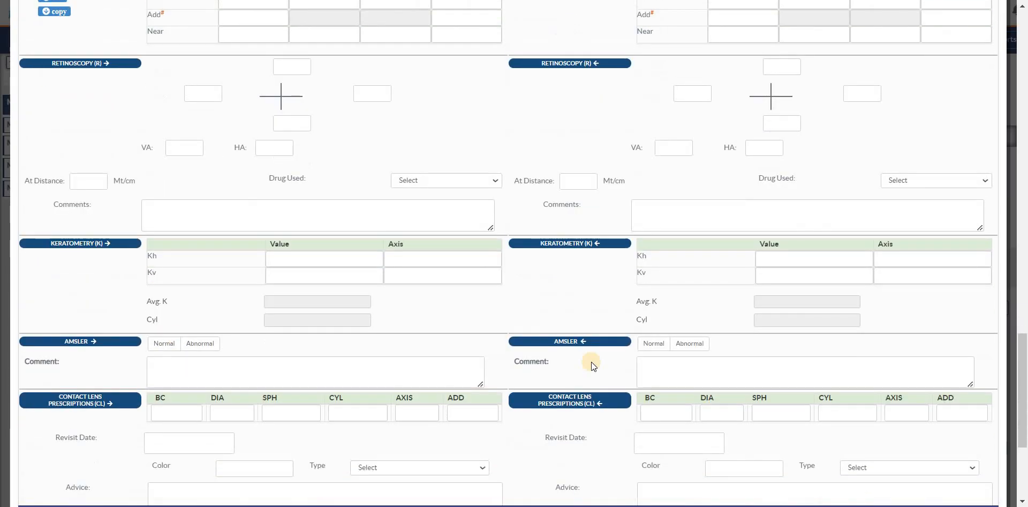
{"action": "scroll", "coordinate": [590, 362], "scroll_direction": "up", "scroll_amount": 1}
{"action": "left_click_drag", "start_coordinate": [1024, 410], "coordinate": [1022, 76]}
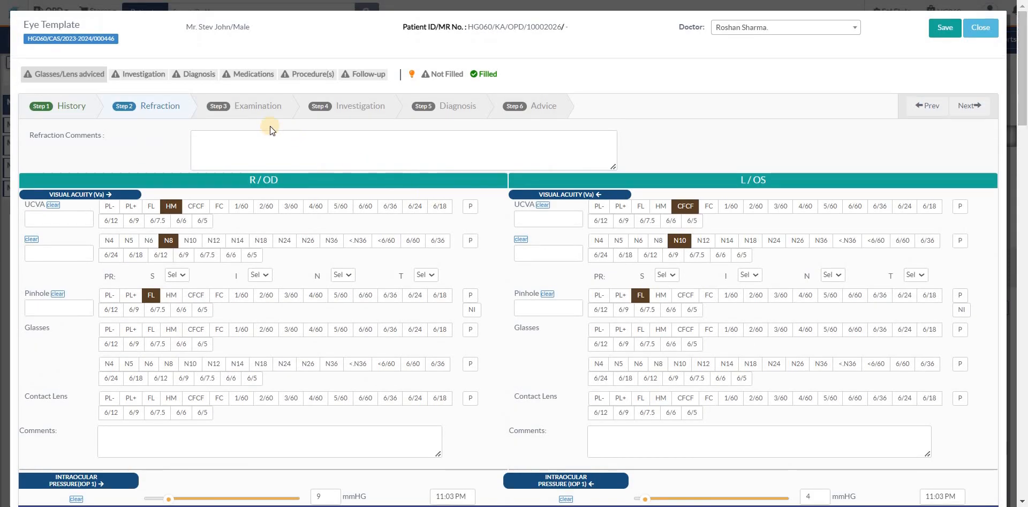
Step: Go on to the Examination section of the Eye template
{"action": "left_click", "coordinate": [253, 107]}
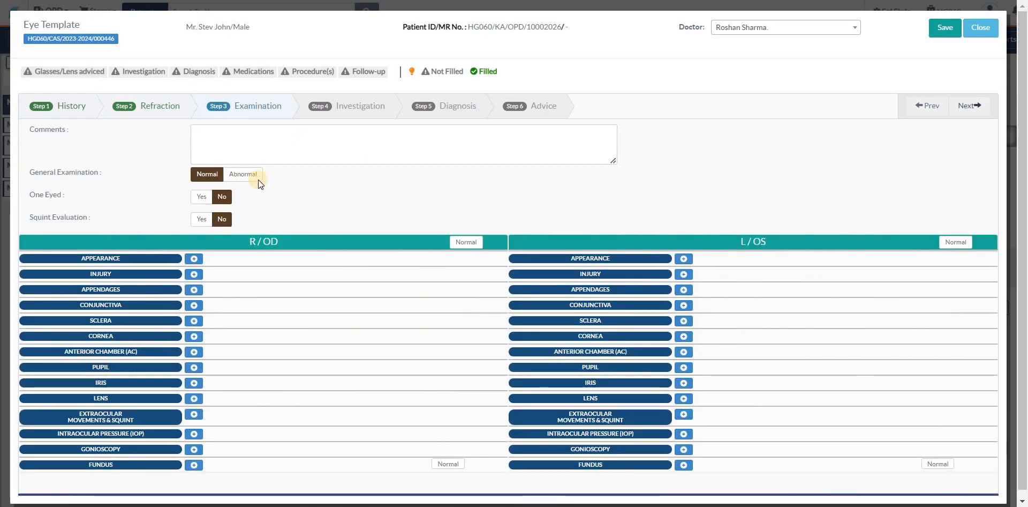
{"action": "left_click_drag", "start_coordinate": [42, 218], "coordinate": [77, 217]}
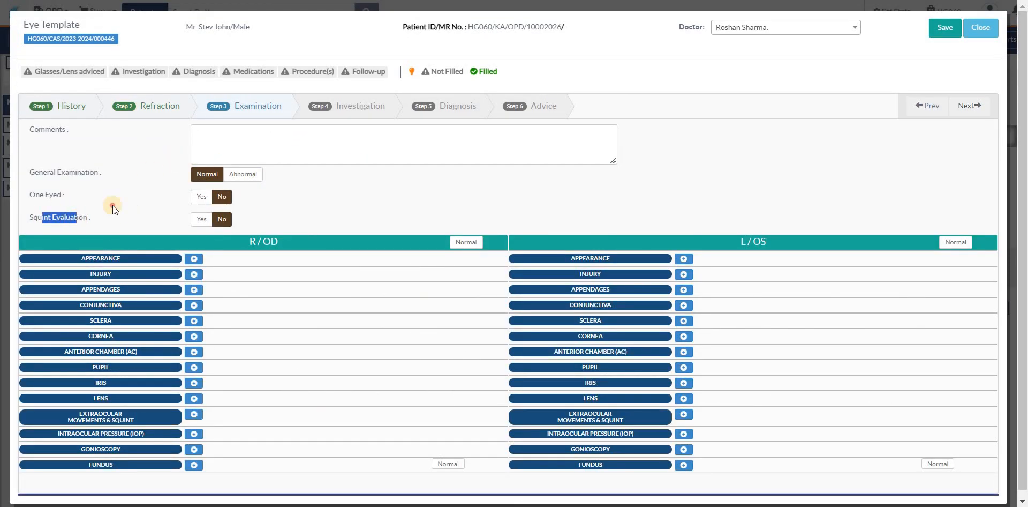
{"action": "left_click", "coordinate": [117, 205]}
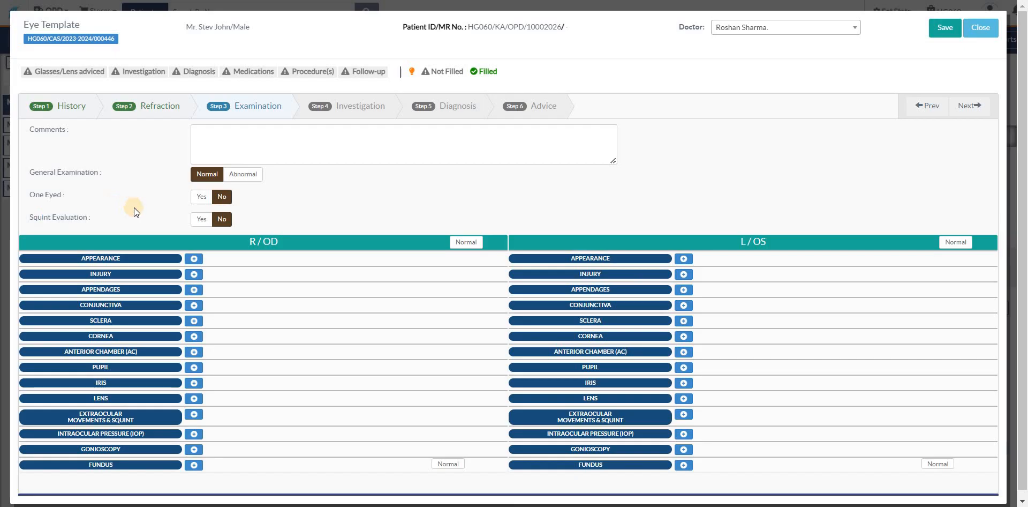
Step: Switch Squint Evaluation to Yes to view the squint examination fields, and return it to No
{"action": "left_click", "coordinate": [199, 220]}
{"action": "left_click_drag", "start_coordinate": [1024, 181], "coordinate": [1024, 263]}
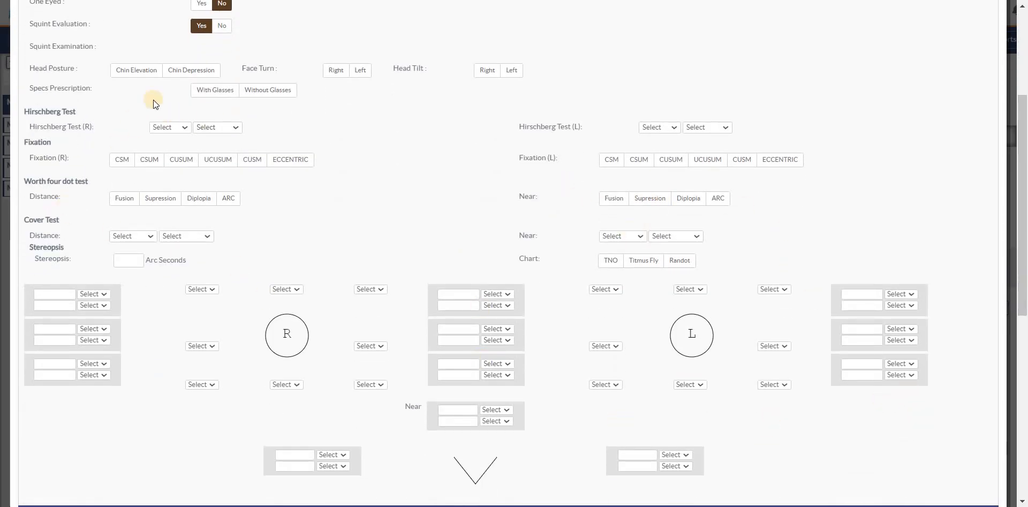
{"action": "left_click", "coordinate": [225, 25]}
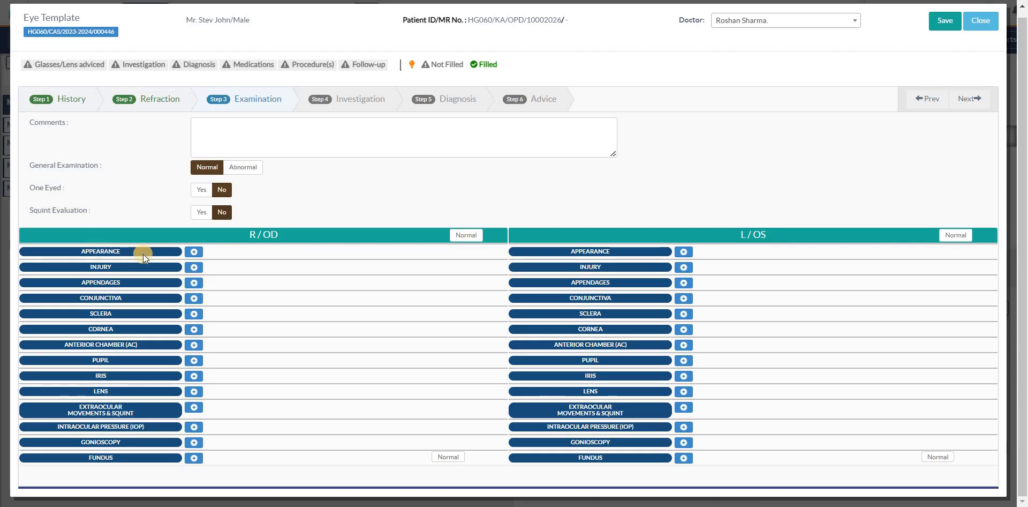
Step: Expand Appearance for both eyes and set Injured and Swollen to Yes on each side
{"action": "left_click", "coordinate": [194, 251]}
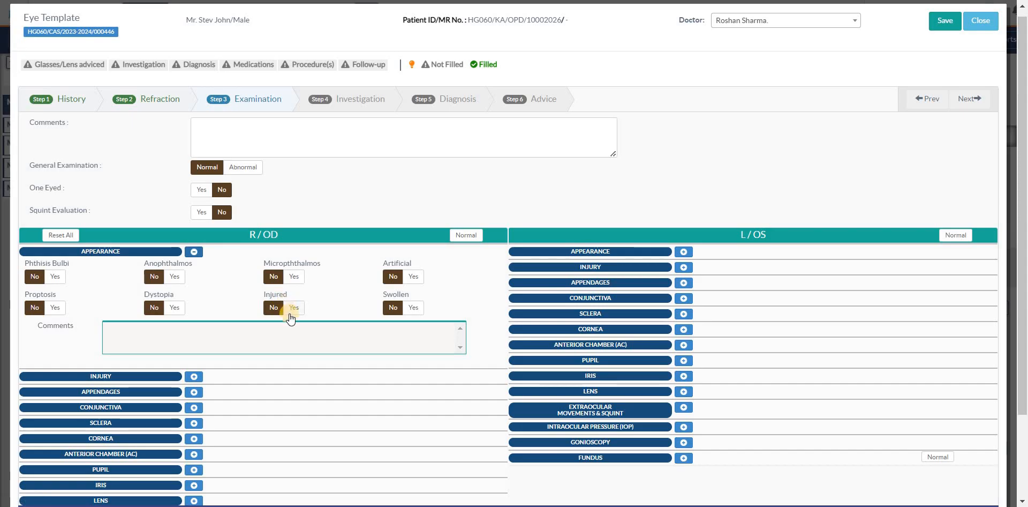
{"action": "left_click", "coordinate": [294, 307]}
{"action": "left_click", "coordinate": [409, 309]}
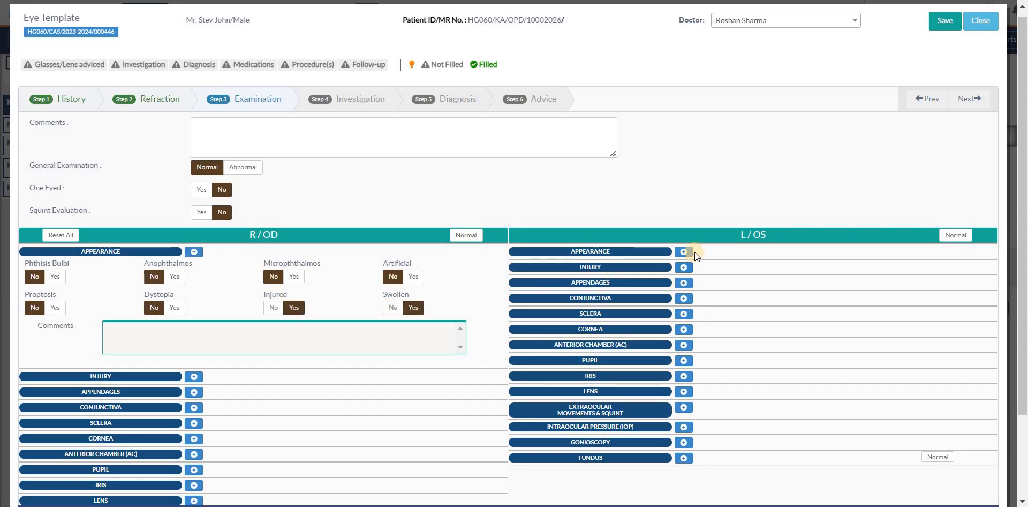
{"action": "left_click", "coordinate": [686, 252]}
{"action": "left_click", "coordinate": [784, 308]}
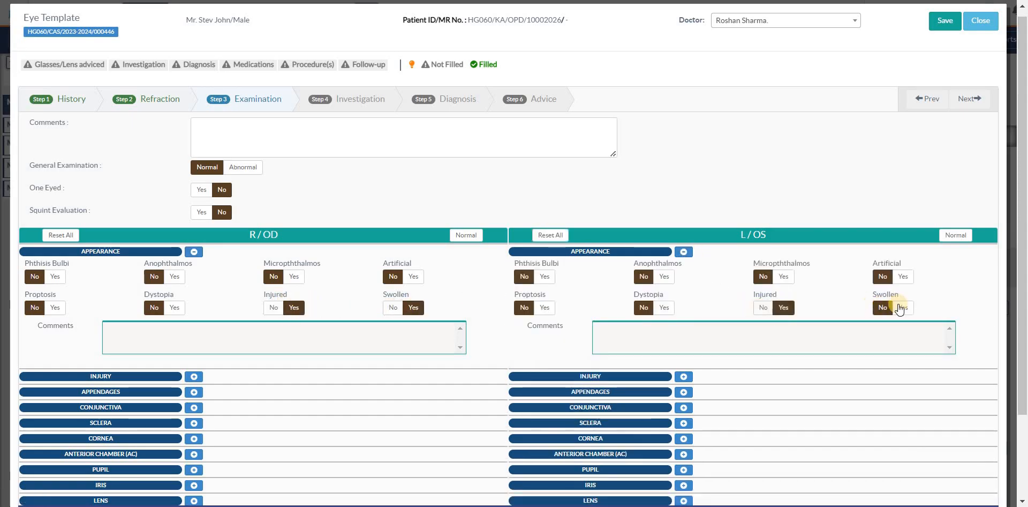
{"action": "left_click", "coordinate": [903, 307]}
Step: Expand the right eye's Cornea examination and open a new cornea diagram for it
{"action": "scroll", "coordinate": [391, 349], "scroll_direction": "down", "scroll_amount": 1}
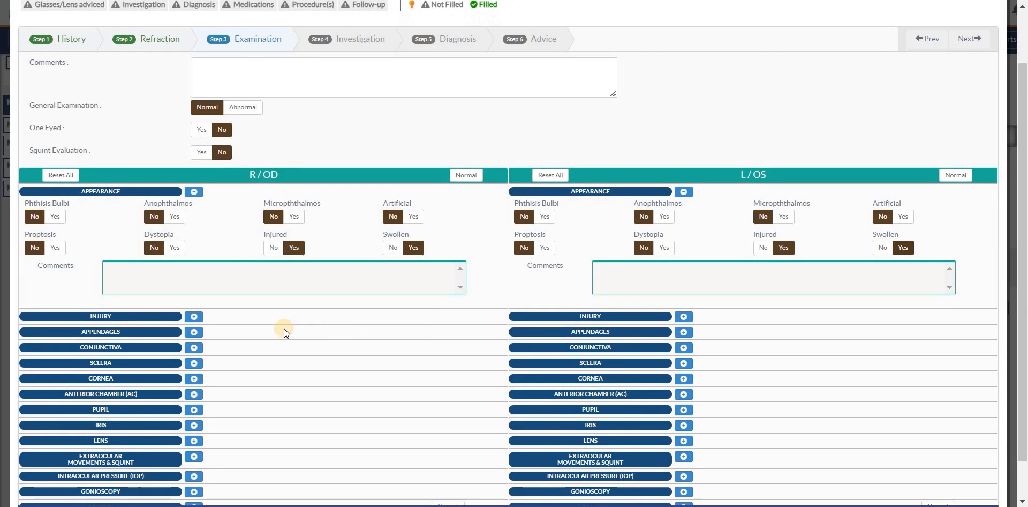
{"action": "scroll", "coordinate": [270, 329], "scroll_direction": "down", "scroll_amount": 1}
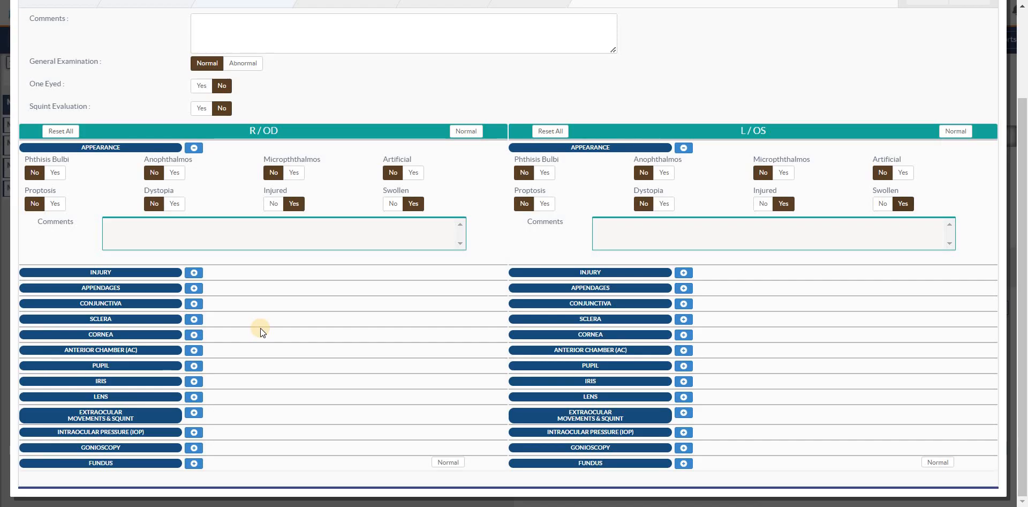
{"action": "left_click", "coordinate": [194, 335]}
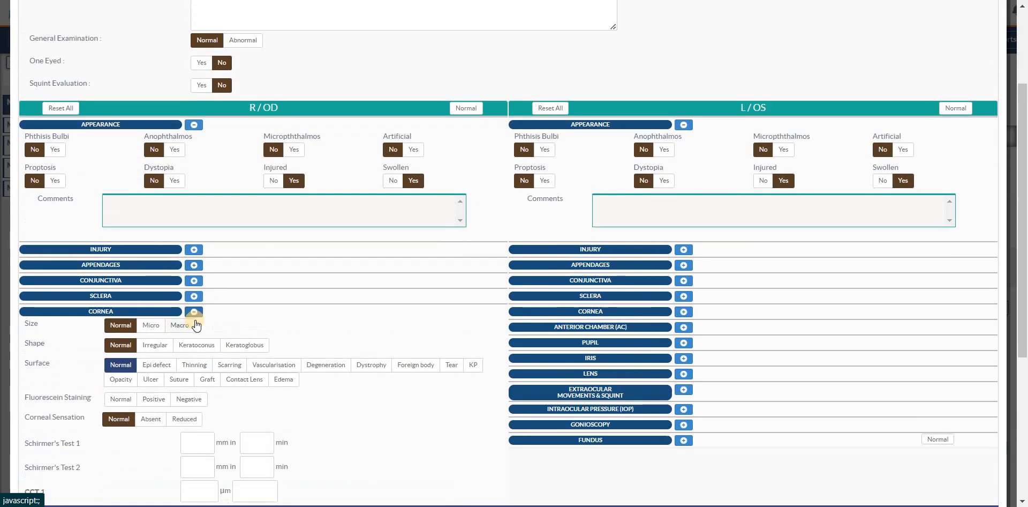
{"action": "scroll", "coordinate": [1005, 305], "scroll_direction": "down", "scroll_amount": 3}
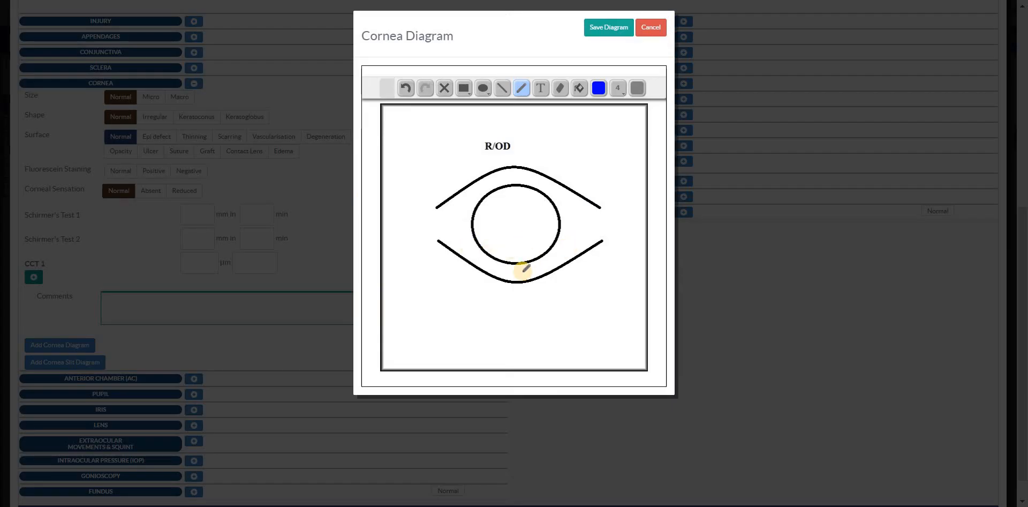
Step: Annotate the right eye's cornea diagram with a small freehand mark at the lower lid line and the text "comment", and save the diagram
{"action": "left_click", "coordinate": [541, 88]}
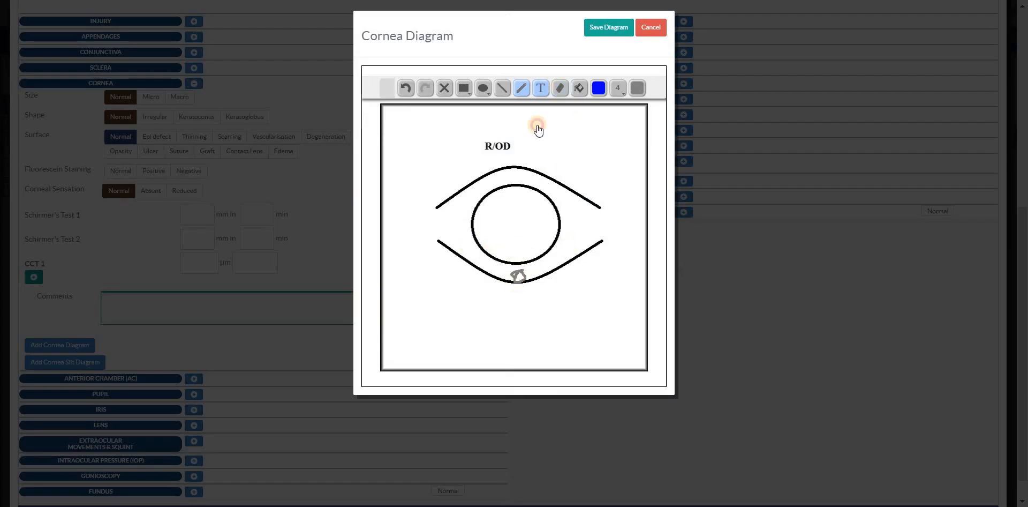
{"action": "left_click_drag", "start_coordinate": [538, 125], "coordinate": [621, 159]}
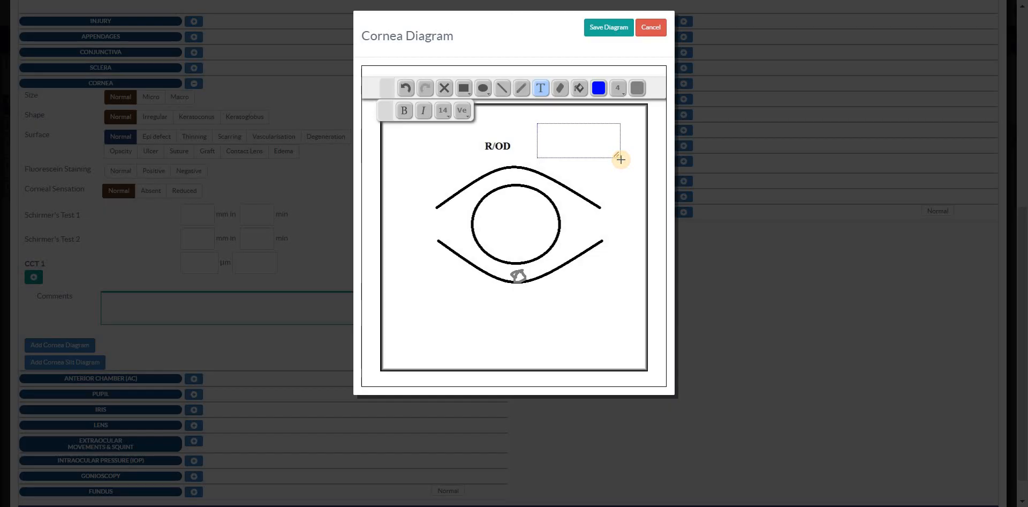
{"action": "type", "text": "d"}
{"action": "type", "text": "comment"}
{"action": "left_click", "coordinate": [615, 171]}
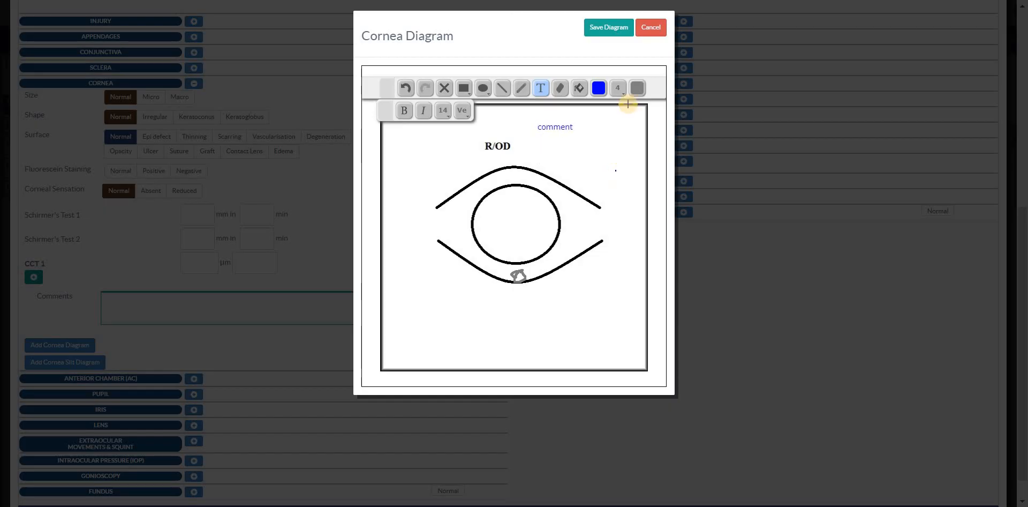
{"action": "left_click", "coordinate": [580, 88]}
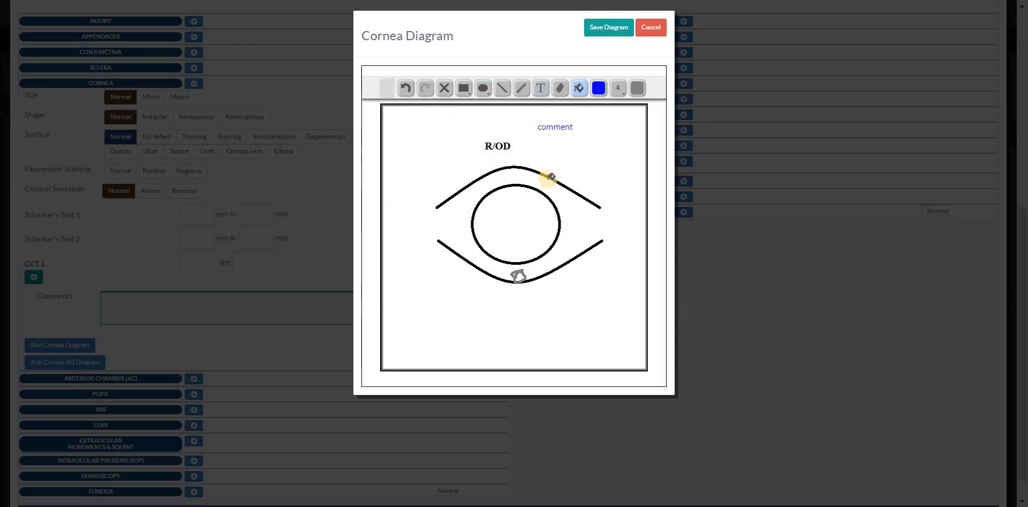
{"action": "left_click", "coordinate": [611, 35]}
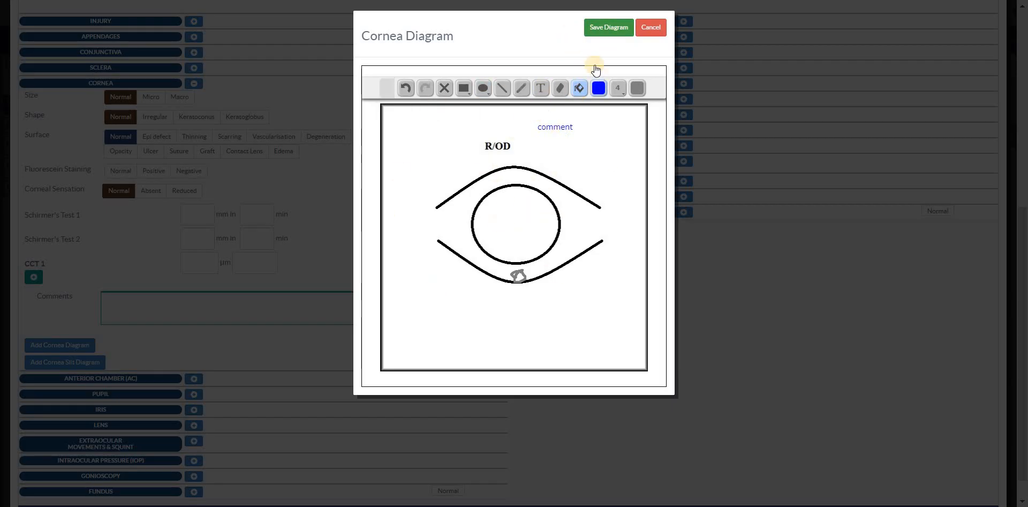
{"action": "left_click", "coordinate": [609, 28]}
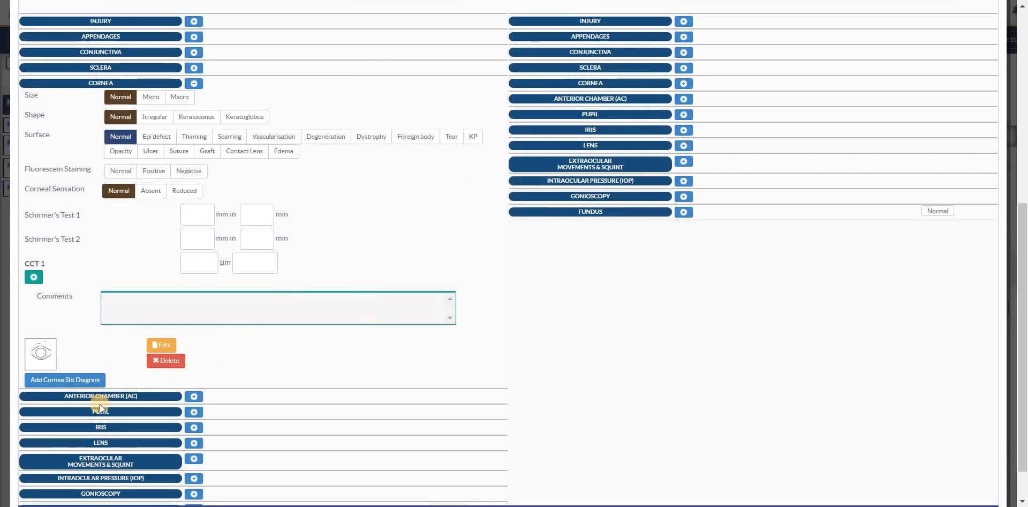
{"action": "scroll", "coordinate": [123, 383], "scroll_direction": "down", "scroll_amount": 1}
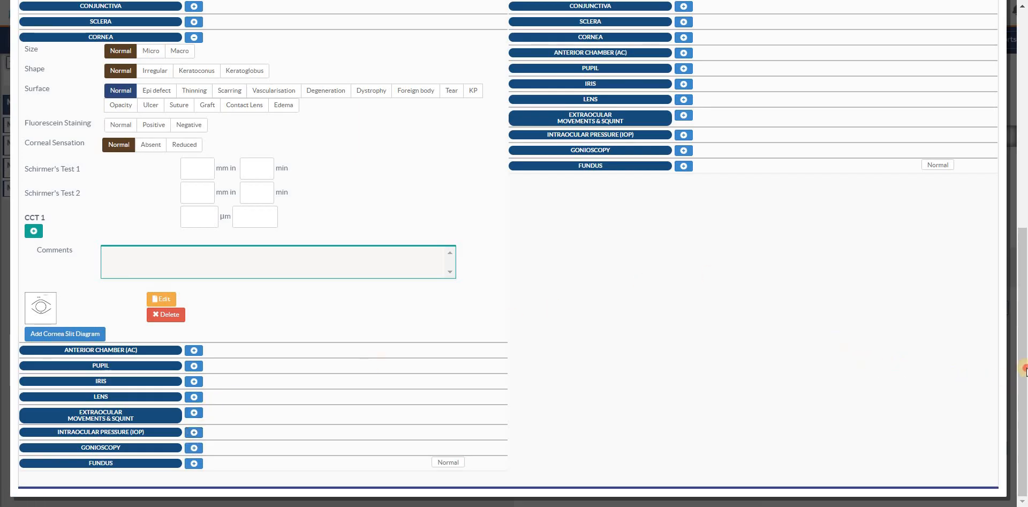
{"action": "scroll", "coordinate": [831, 291], "scroll_direction": "up", "scroll_amount": 3}
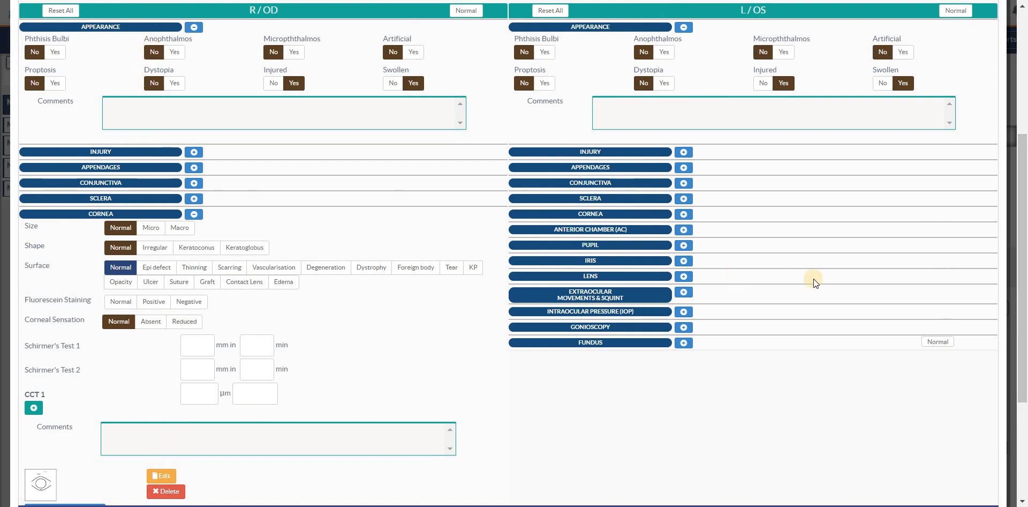
{"action": "scroll", "coordinate": [757, 266], "scroll_direction": "up", "scroll_amount": 2}
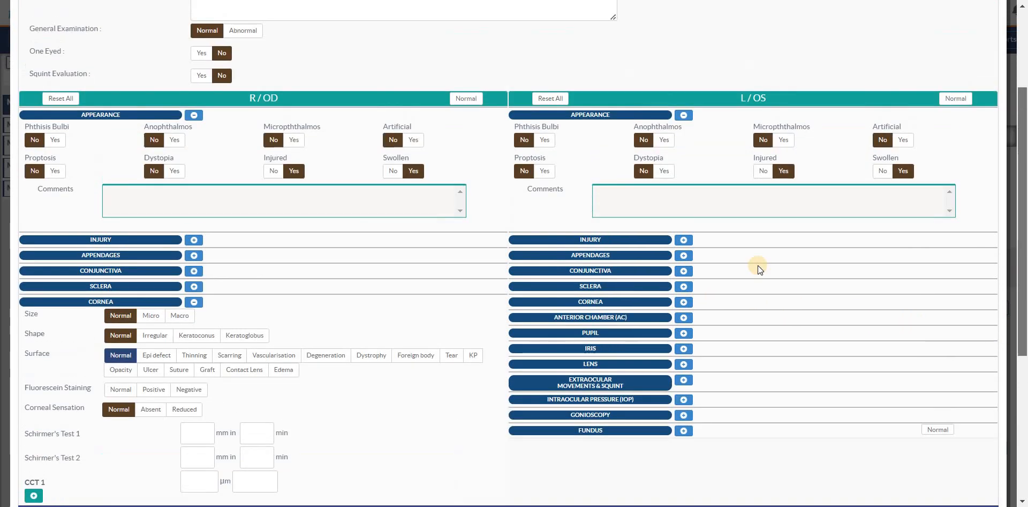
Step: Expand the left eye's Conjunctiva examination to view its fields, and collapse it again
{"action": "left_click", "coordinate": [684, 271]}
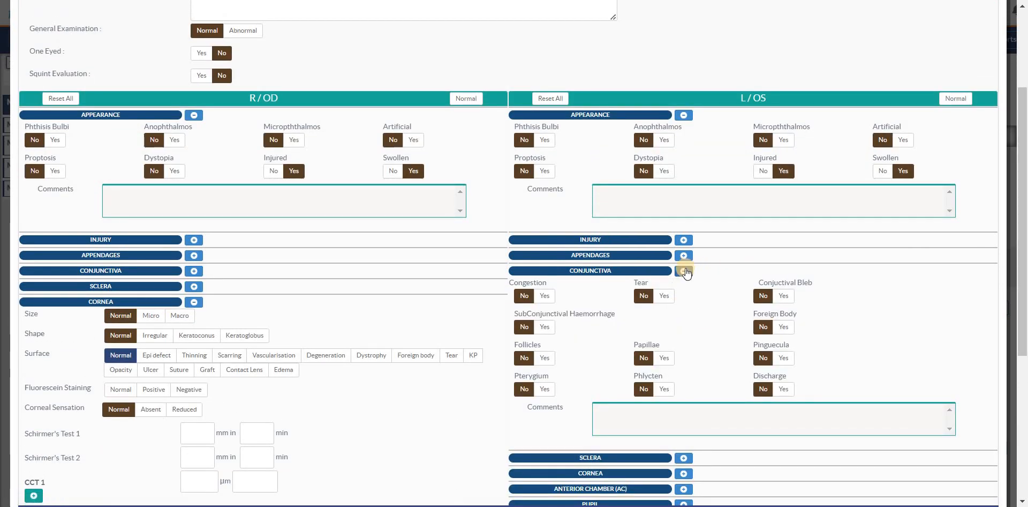
{"action": "left_click", "coordinate": [684, 270]}
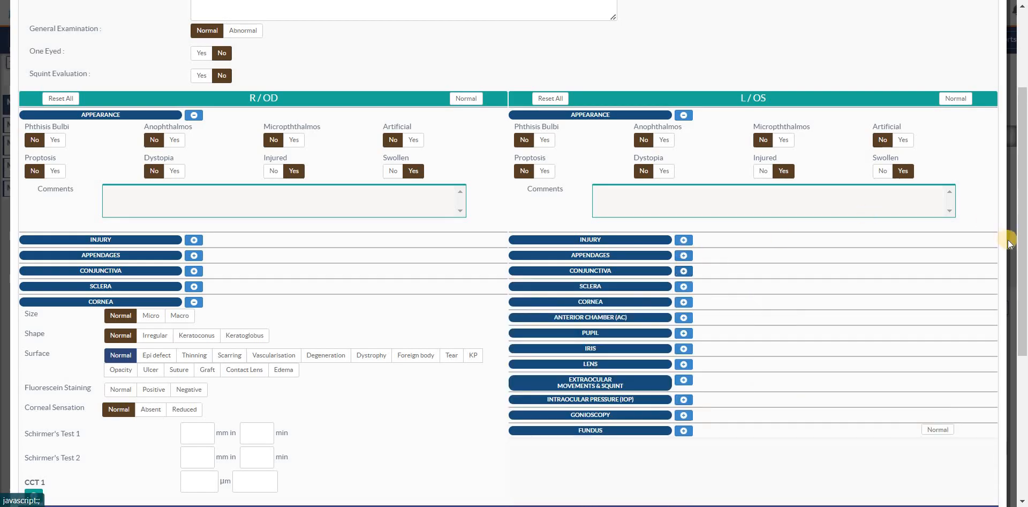
{"action": "scroll", "coordinate": [699, 338], "scroll_direction": "up", "scroll_amount": 1}
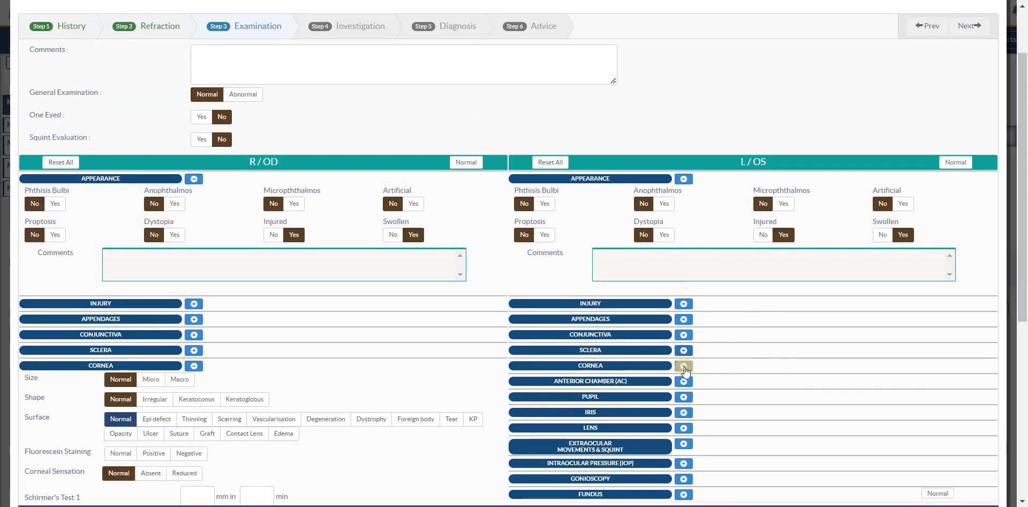
Step: Go to the Investigation step, search the standard ophthal investigations for "as", and clear the search
{"action": "left_click", "coordinate": [355, 31]}
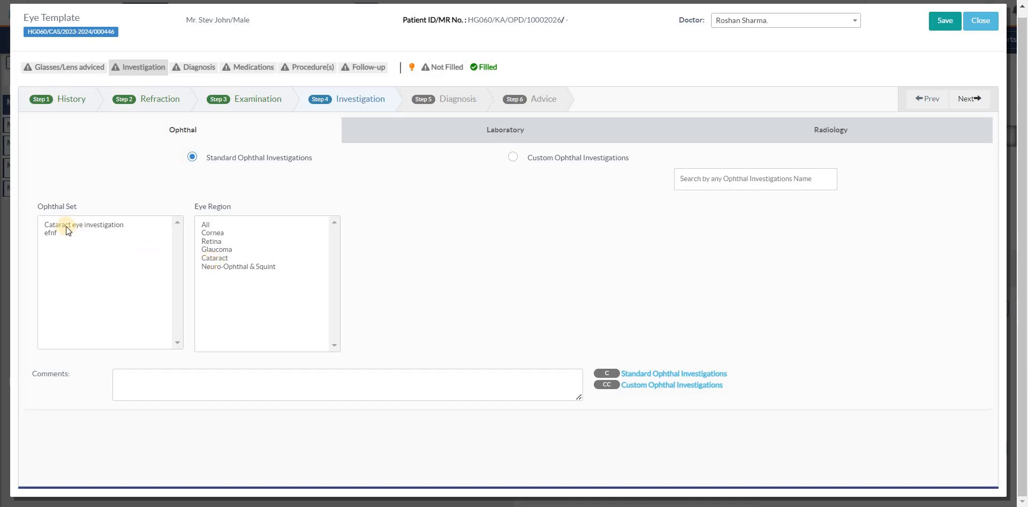
{"action": "left_click", "coordinate": [732, 182]}
{"action": "type", "text": "as"}
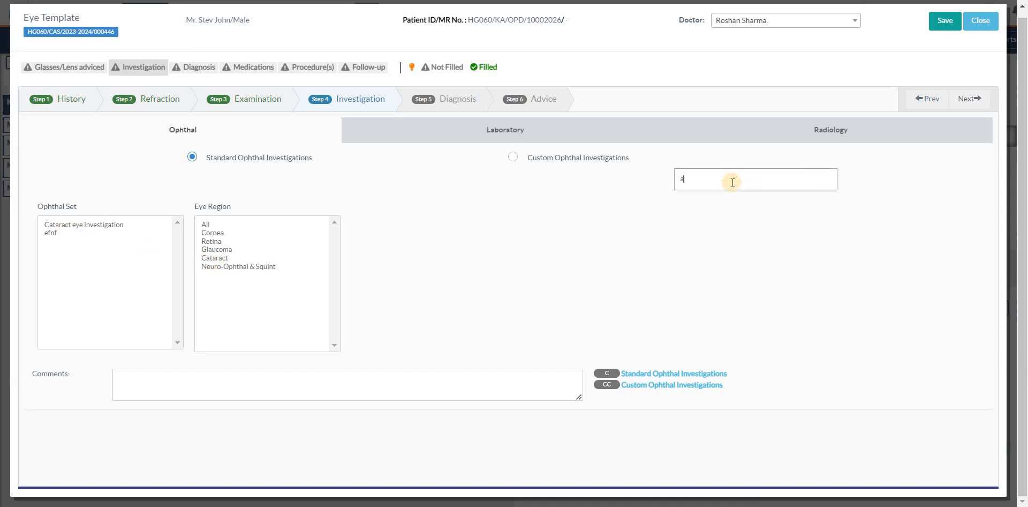
{"action": "key", "text": "BackSpace"}
{"action": "key", "text": "BackSpace"}
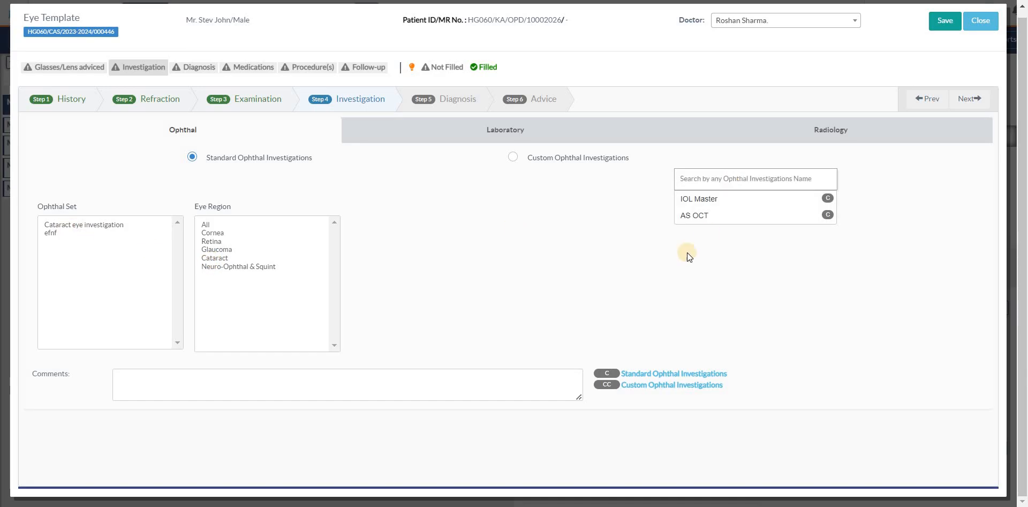
Step: Add the FDT investigation from the Glaucoma eye region, and remove it again
{"action": "left_click", "coordinate": [228, 250]}
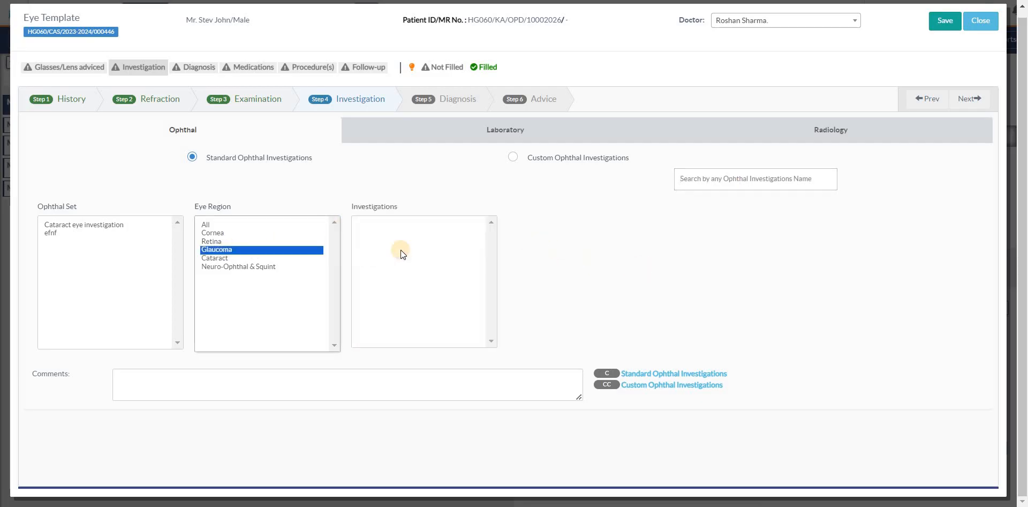
{"action": "left_click", "coordinate": [391, 250]}
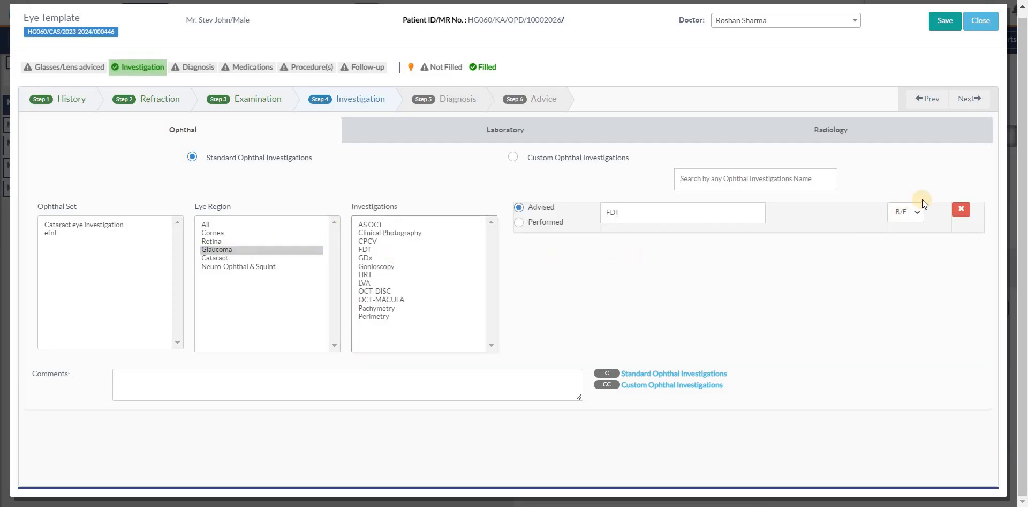
{"action": "left_click", "coordinate": [961, 209]}
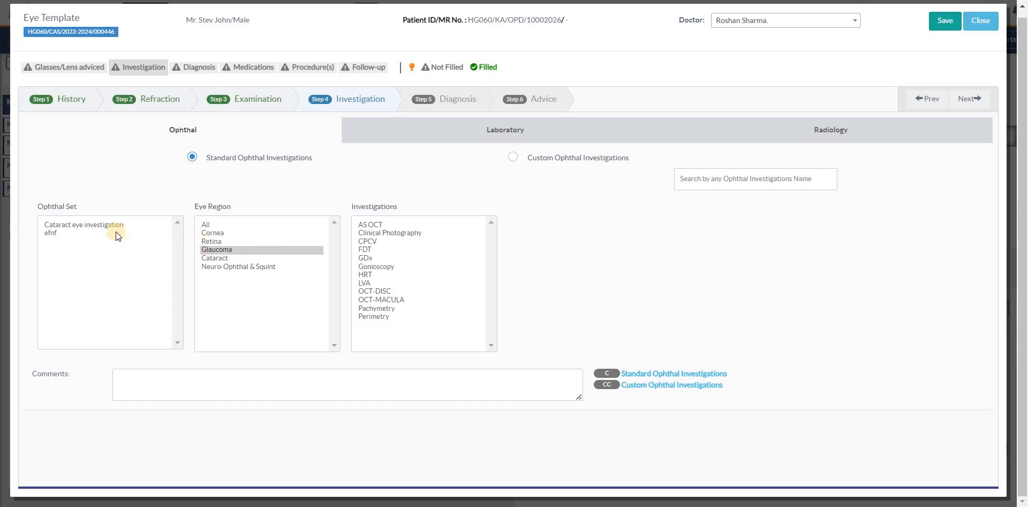
Step: Apply the "Cataract eye investigation" set and set the eye to L for IOL Master, USG B-Scan and A-Scan
{"action": "left_click", "coordinate": [85, 227]}
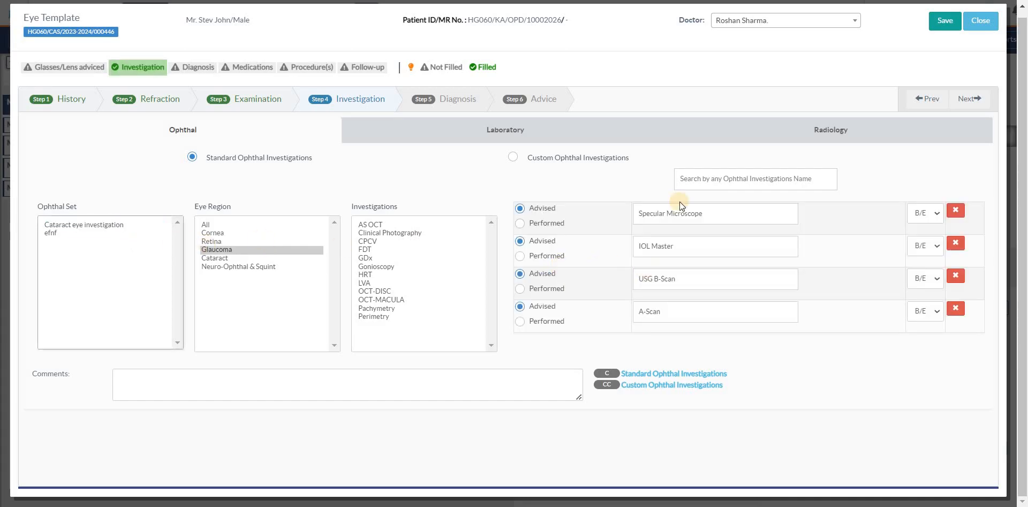
{"action": "left_click", "coordinate": [923, 214]}
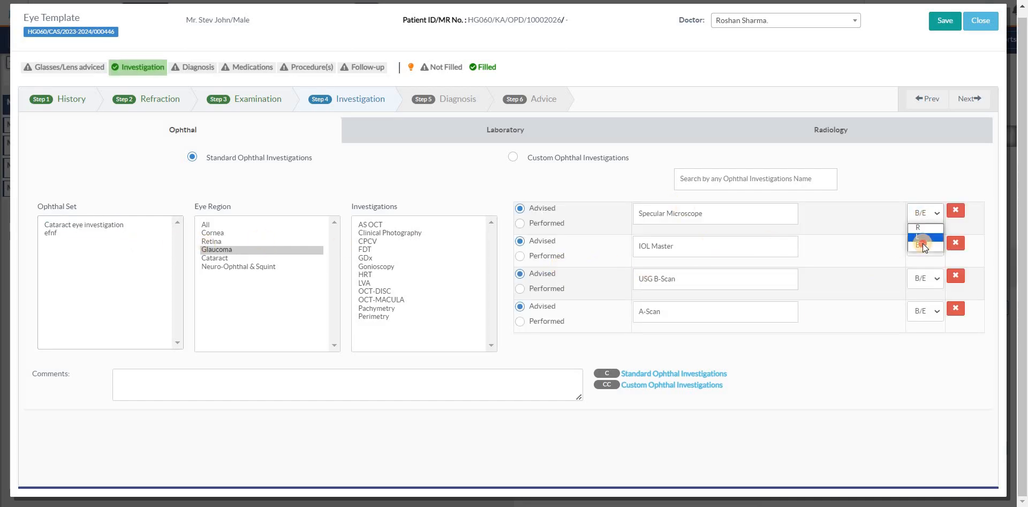
{"action": "left_click", "coordinate": [919, 267]}
{"action": "left_click", "coordinate": [923, 284]}
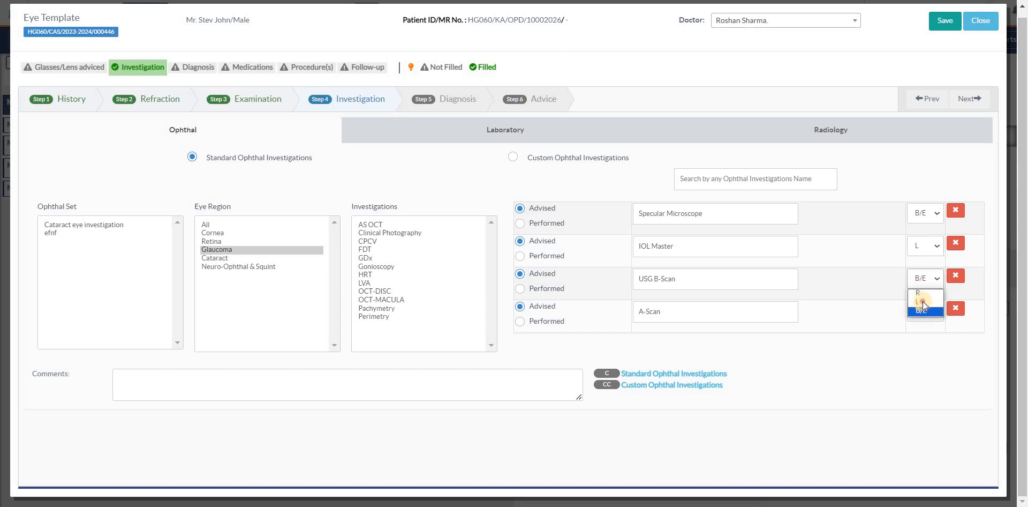
{"action": "left_click", "coordinate": [924, 314]}
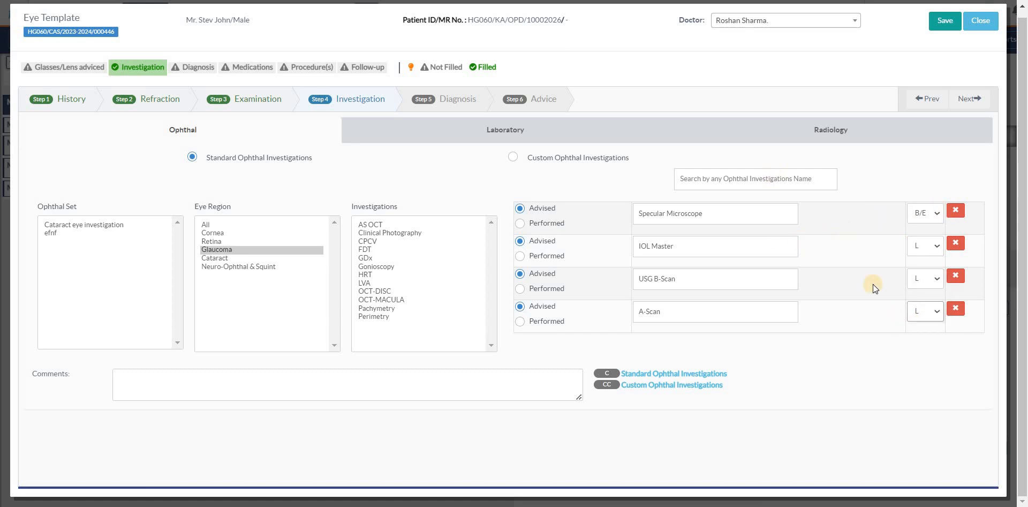
Step: View the standard laboratory investigations, go to the Diagnosis step, look through the diagnosis search matches for "dis", and clear the search
{"action": "left_click", "coordinate": [462, 135]}
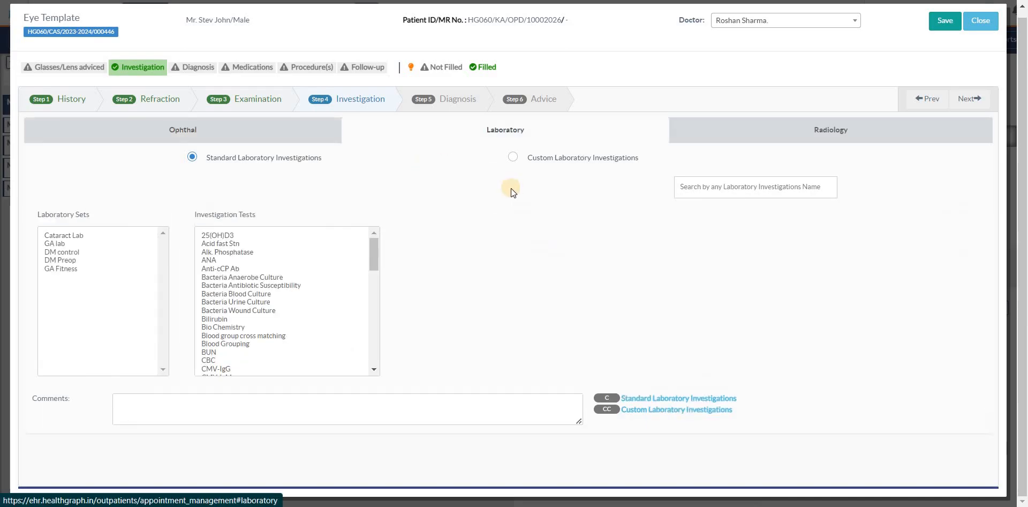
{"action": "left_click", "coordinate": [452, 100]}
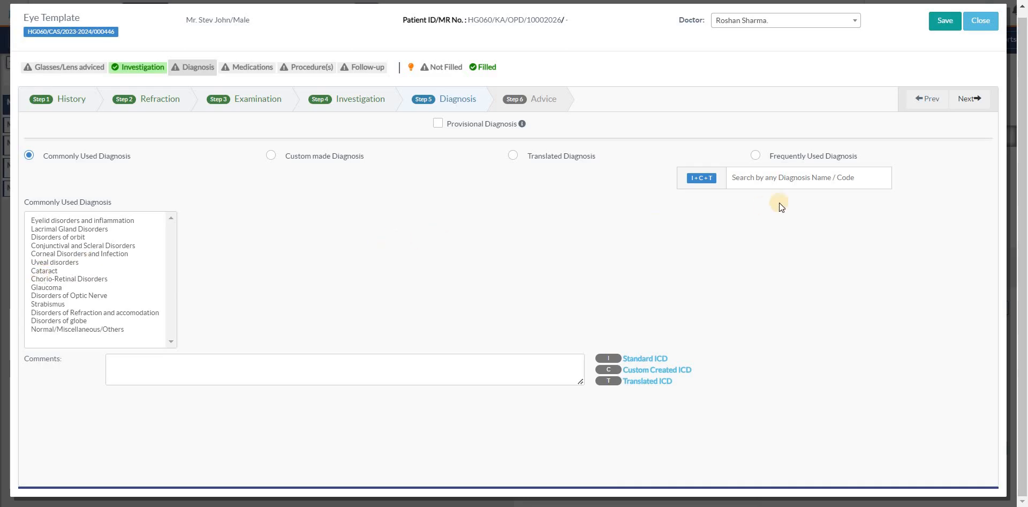
{"action": "left_click", "coordinate": [777, 184]}
{"action": "type", "text": "dis"}
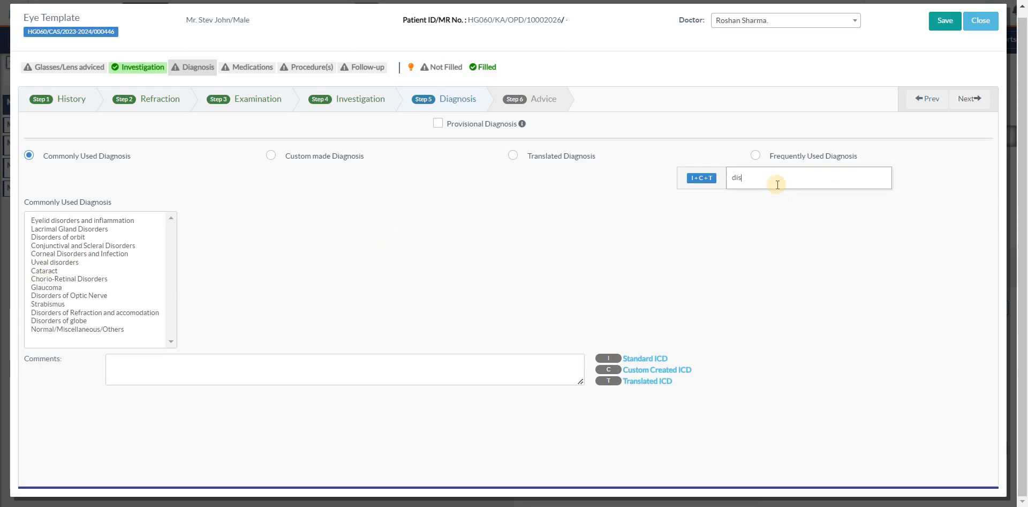
{"action": "scroll", "coordinate": [809, 223], "scroll_direction": "down", "scroll_amount": 3}
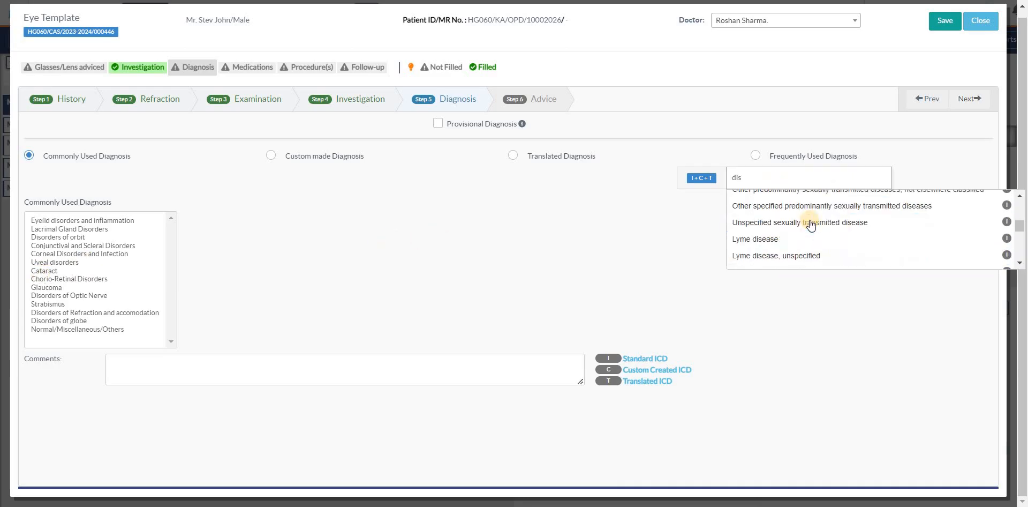
{"action": "scroll", "coordinate": [811, 224], "scroll_direction": "up", "scroll_amount": 2}
{"action": "scroll", "coordinate": [810, 218], "scroll_direction": "down", "scroll_amount": 1}
{"action": "key", "text": "BackSpace"}
{"action": "key", "text": "BackSpace"}
{"action": "key", "text": "BackSpace"}
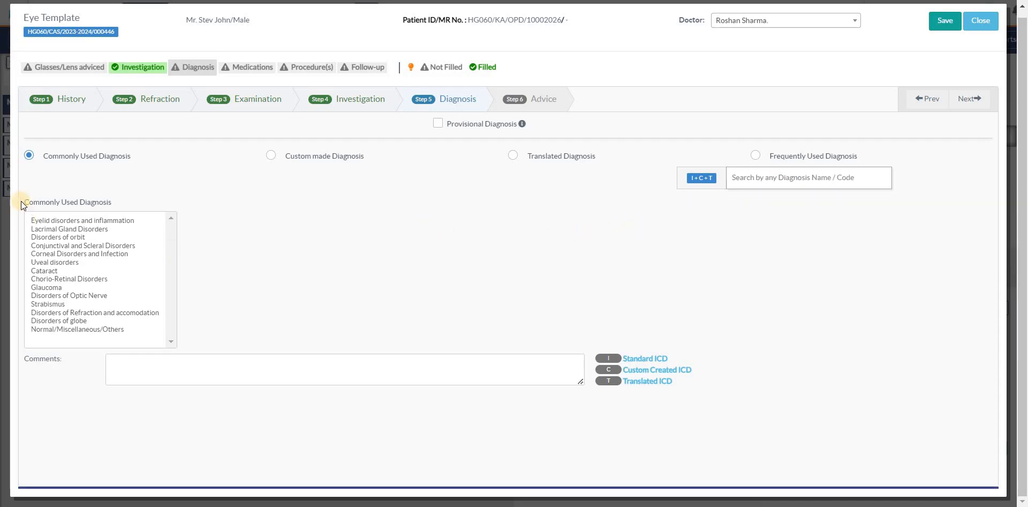
Step: Add the commonly used Cataract diagnosis "Cortical age-related cataract" for the right eye and save it
{"action": "left_click_drag", "start_coordinate": [35, 201], "coordinate": [168, 201]}
{"action": "left_click", "coordinate": [168, 201]}
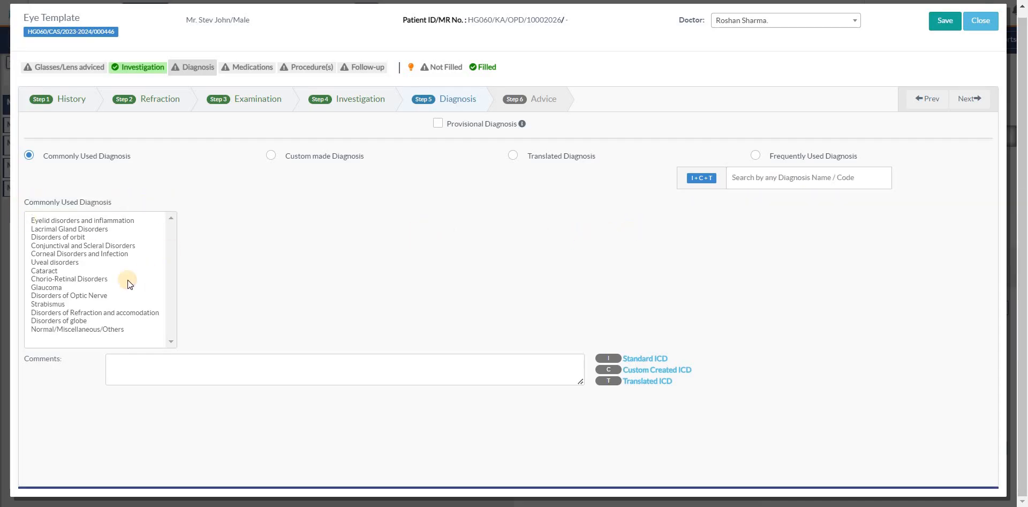
{"action": "left_click", "coordinate": [53, 270]}
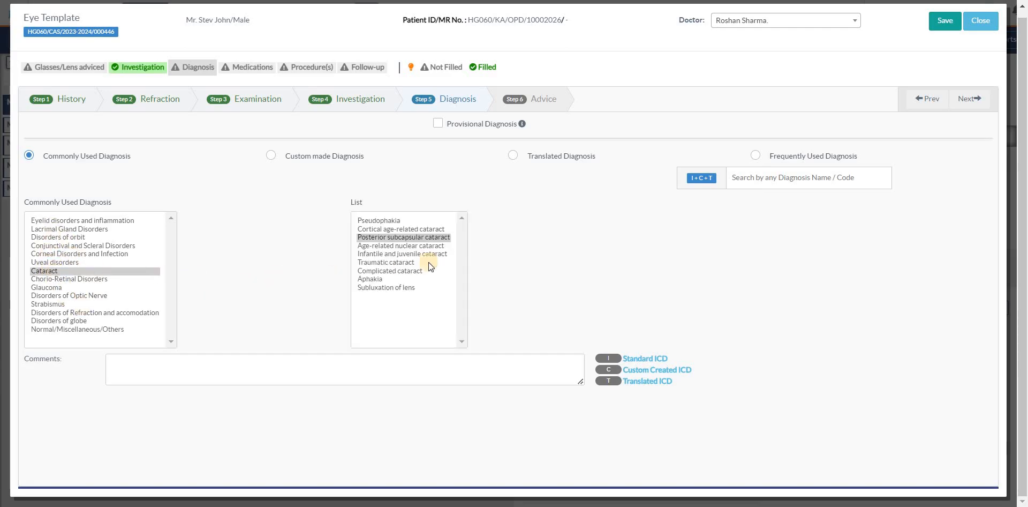
{"action": "left_click", "coordinate": [390, 229]}
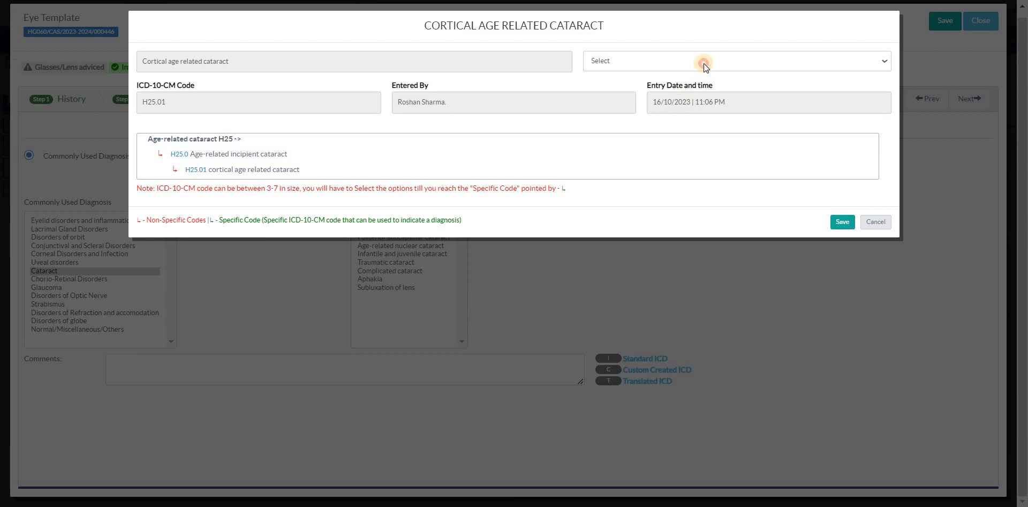
{"action": "left_click", "coordinate": [704, 62]}
{"action": "left_click", "coordinate": [680, 85]}
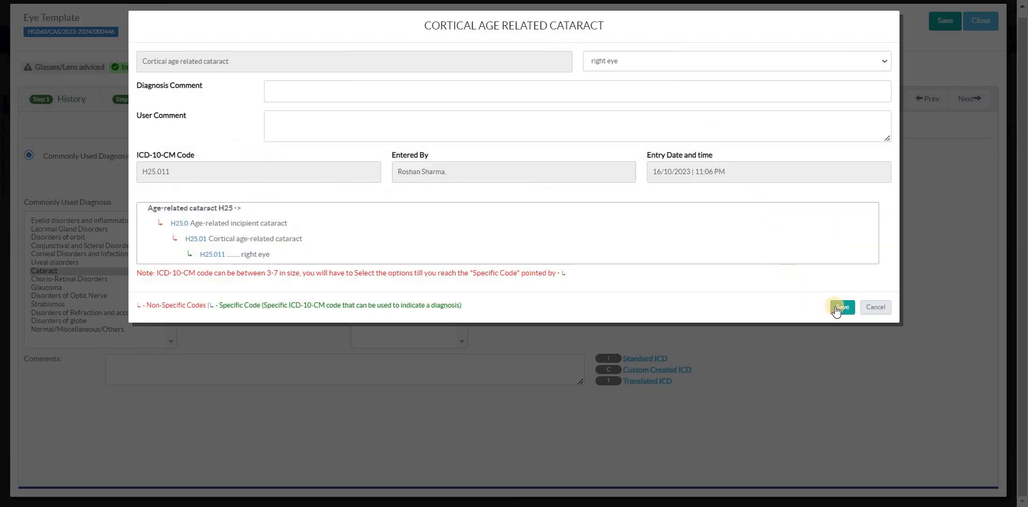
{"action": "left_click", "coordinate": [837, 309]}
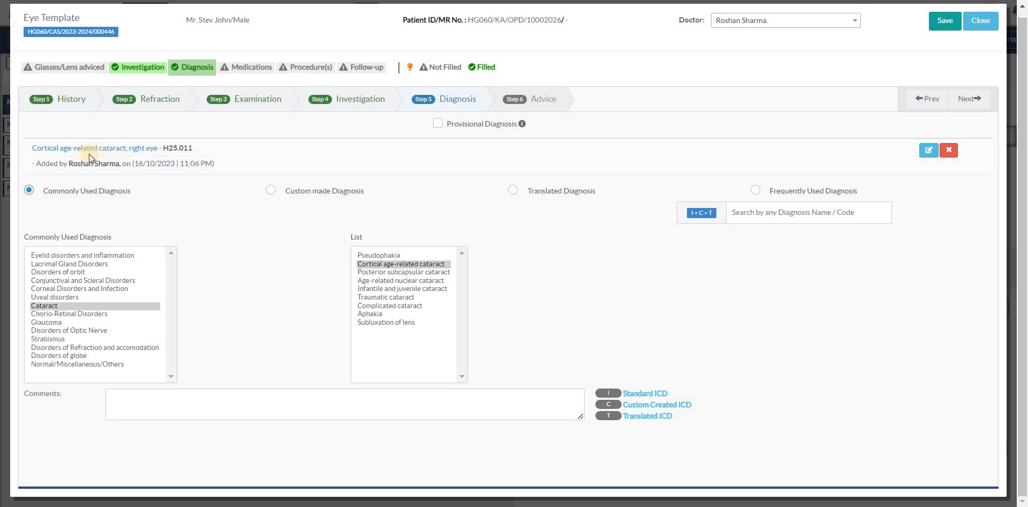
Step: Switch on Provisional Diagnosis to view its entry field, and switch it off again
{"action": "left_click_drag", "start_coordinate": [41, 151], "coordinate": [252, 154]}
{"action": "left_click", "coordinate": [159, 151]}
{"action": "left_click", "coordinate": [378, 169]}
{"action": "left_click", "coordinate": [463, 125]}
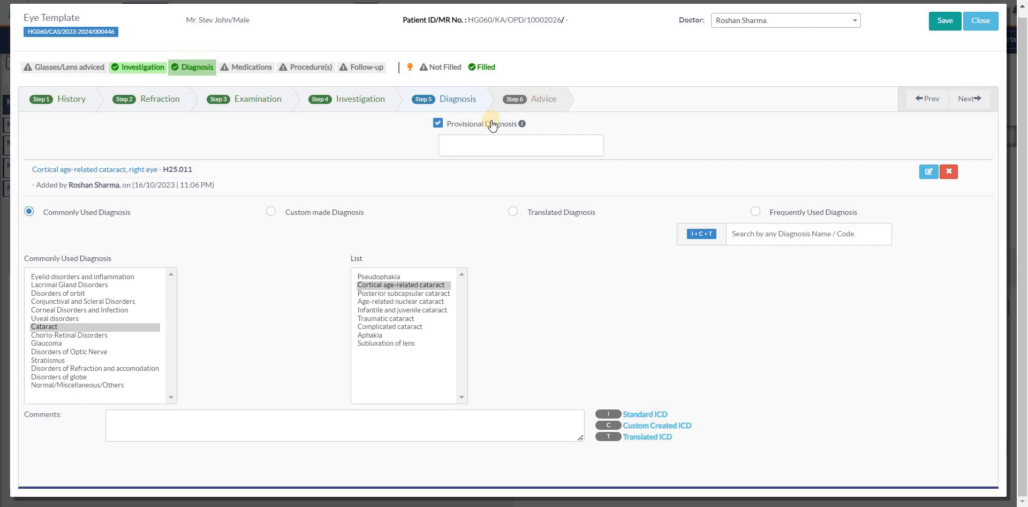
{"action": "left_click", "coordinate": [489, 124]}
Step: Go to the Advice step and prescribe the tablet AB-PAR 650 mg in the first medication row by searching for "par"
{"action": "left_click", "coordinate": [541, 100]}
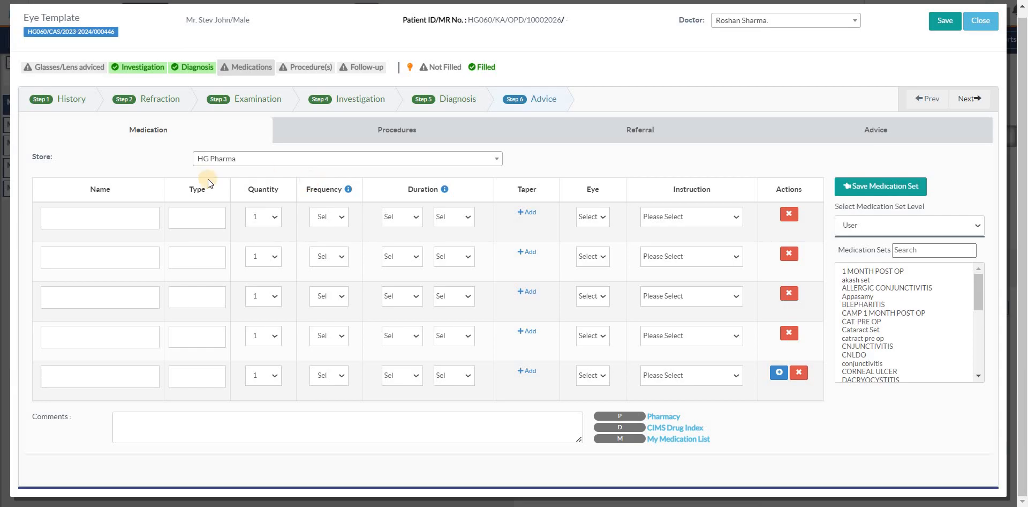
{"action": "left_click", "coordinate": [94, 228]}
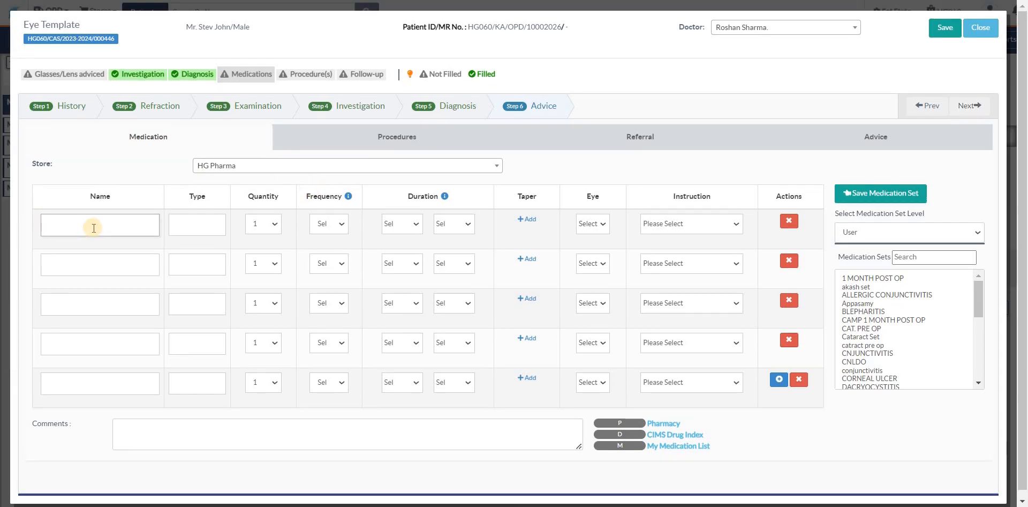
{"action": "type", "text": "ey"}
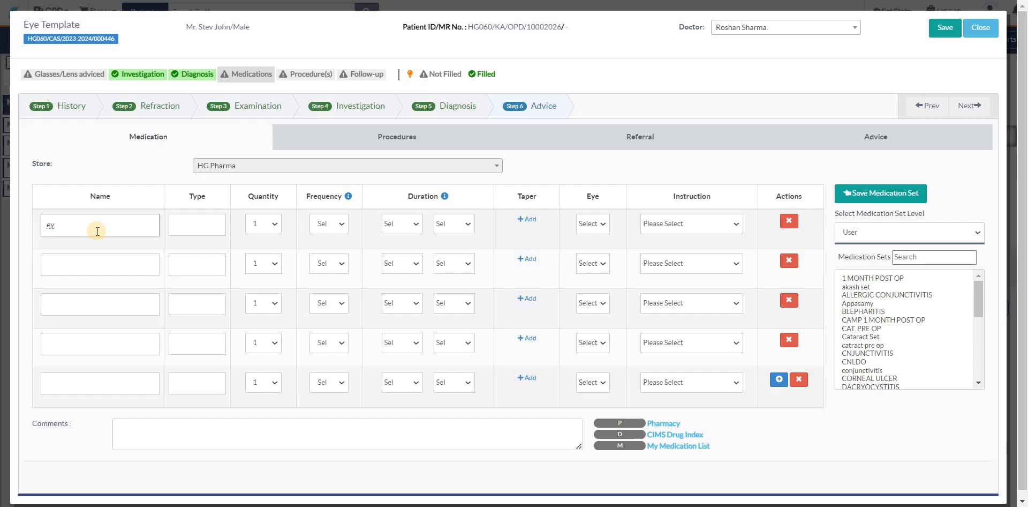
{"action": "key", "text": "BackSpace"}
{"action": "key", "text": "BackSpace"}
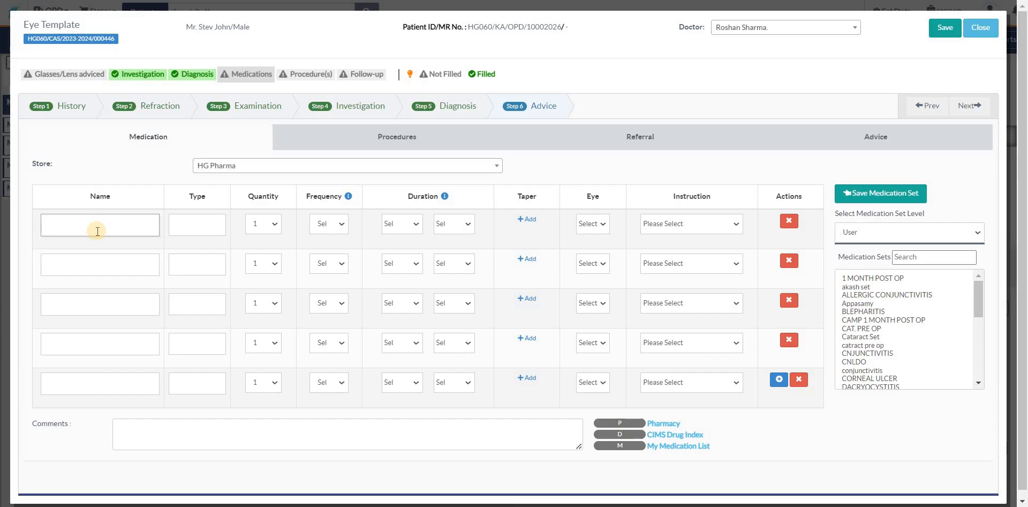
{"action": "type", "text": "par"}
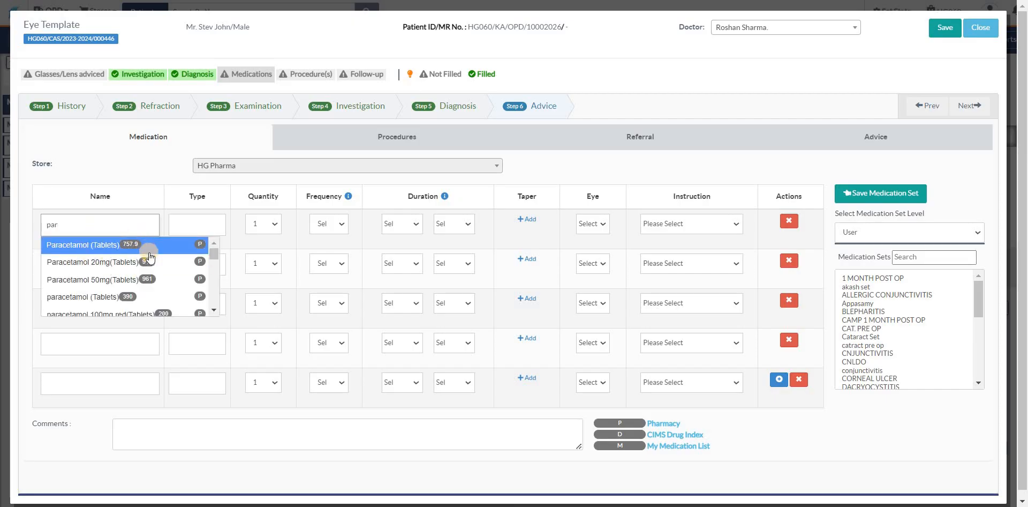
{"action": "scroll", "coordinate": [156, 262], "scroll_direction": "down", "scroll_amount": 5}
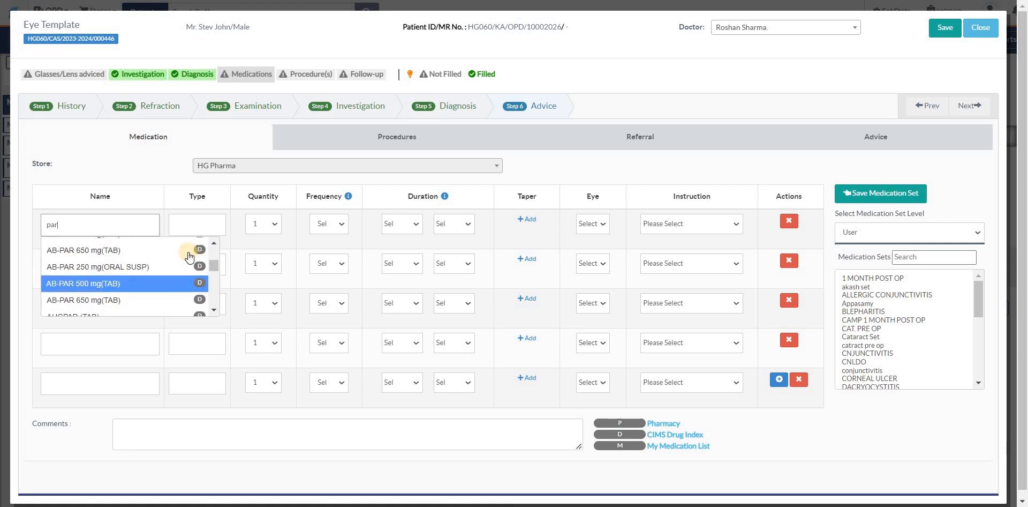
{"action": "left_click", "coordinate": [137, 255]}
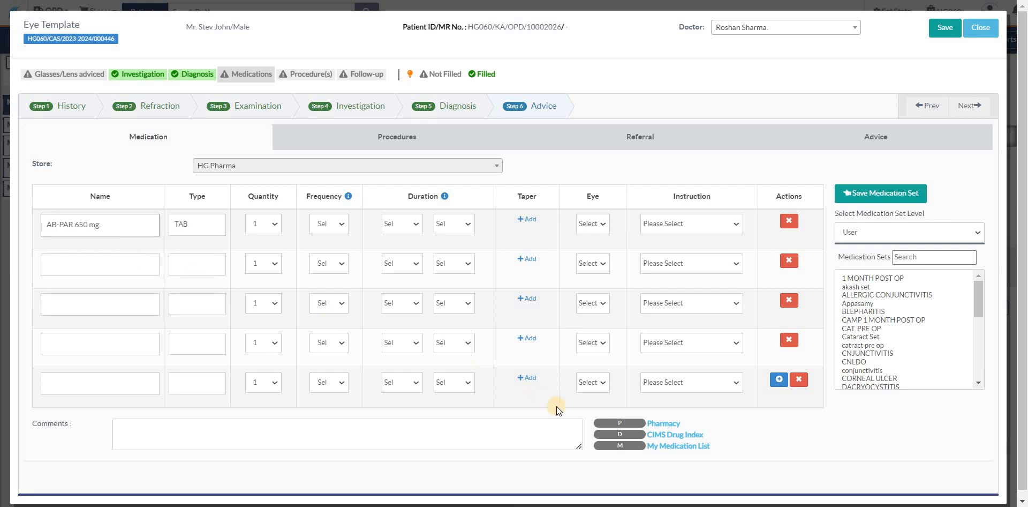
{"action": "left_click_drag", "start_coordinate": [664, 423], "coordinate": [669, 426]}
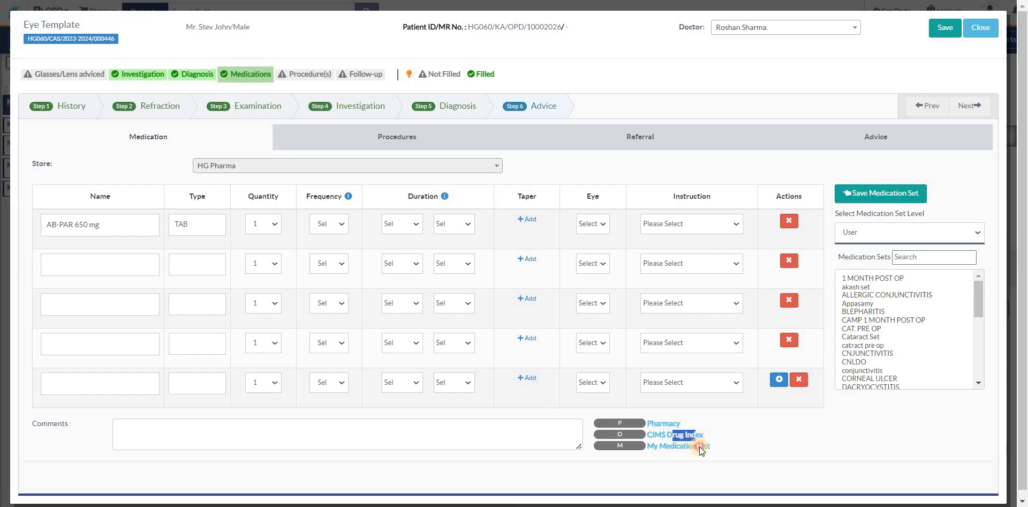
{"action": "left_click", "coordinate": [699, 446]}
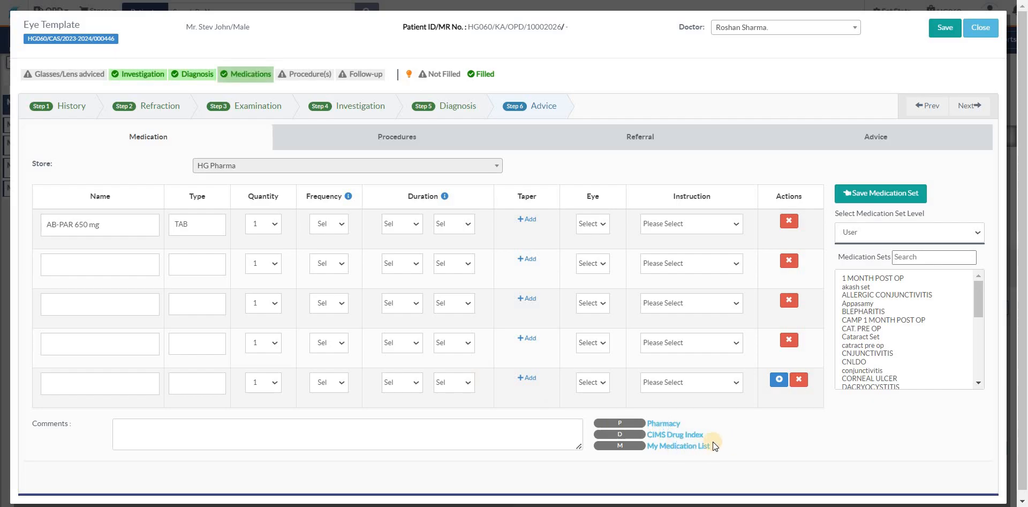
Step: Add the commonly used Cataract procedure "Phaco with Multifocal IOL implant" as advised for the bilateral side and save it
{"action": "left_click", "coordinate": [394, 141]}
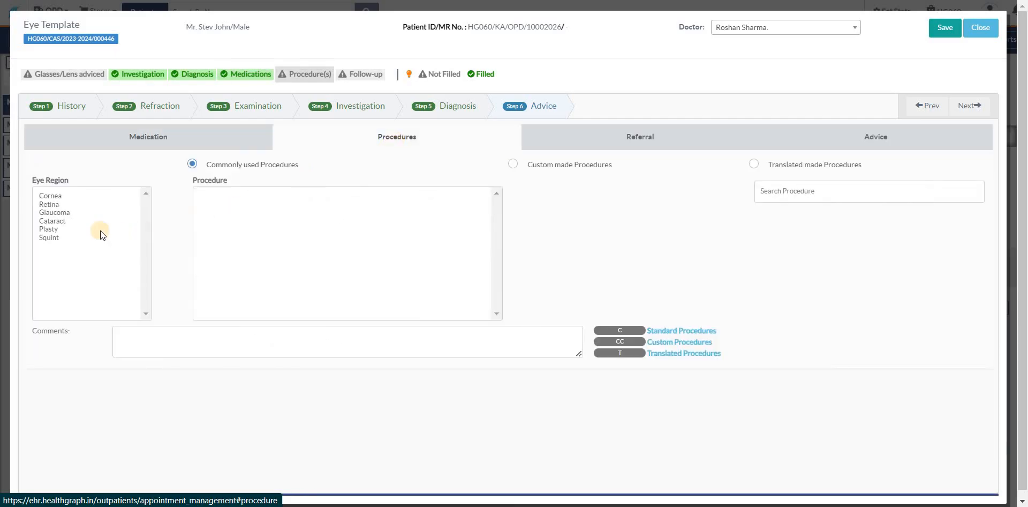
{"action": "left_click", "coordinate": [56, 206]}
{"action": "left_click", "coordinate": [59, 222]}
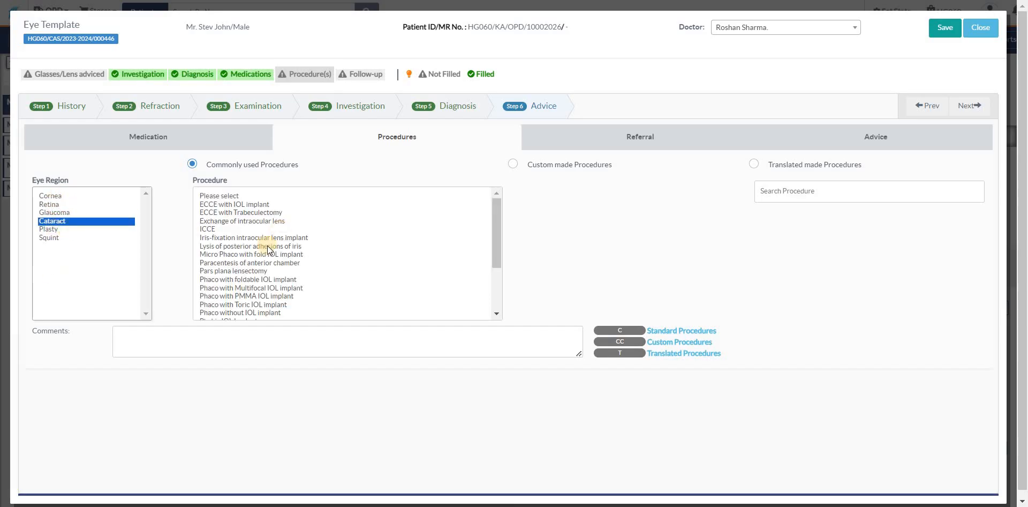
{"action": "left_click", "coordinate": [321, 287]}
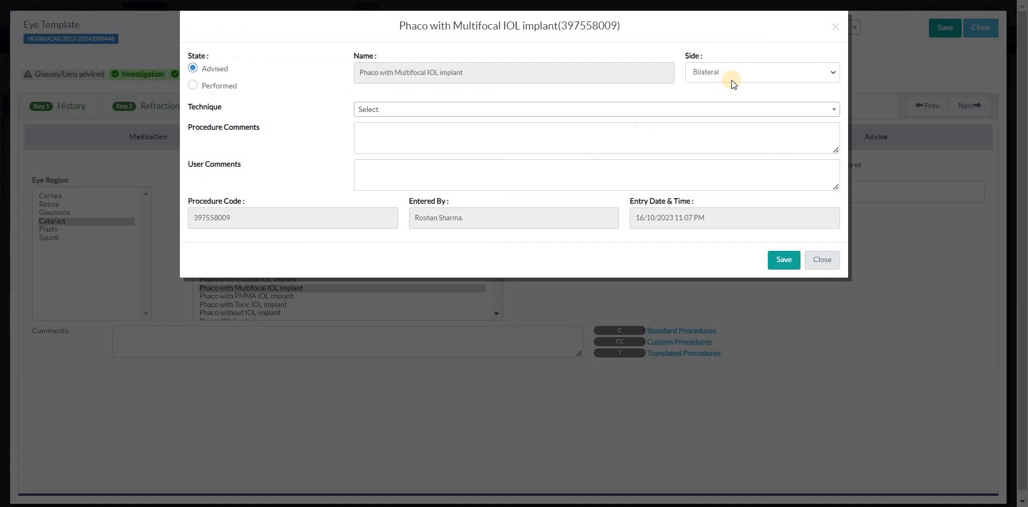
{"action": "left_click", "coordinate": [783, 260]}
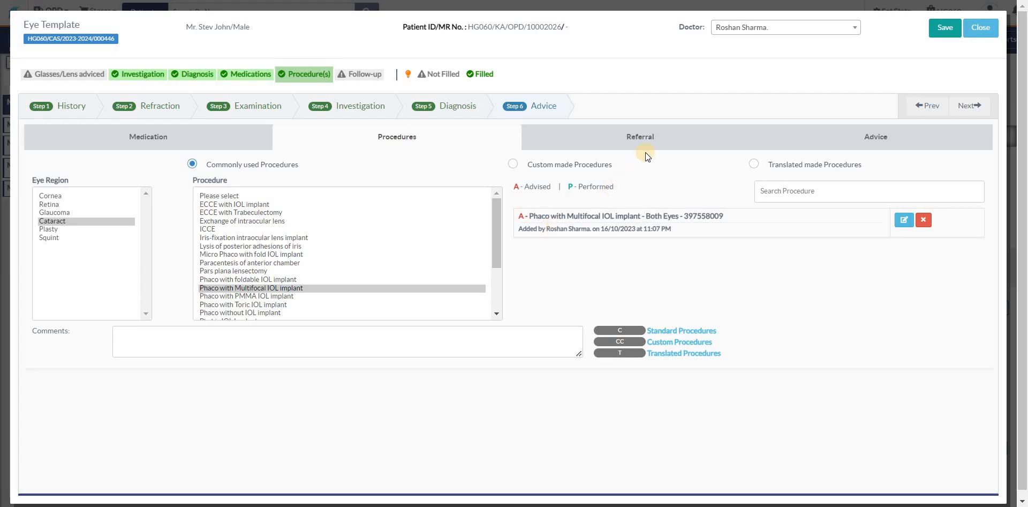
Step: View the Referral options for intra-facility, inter-facility and outside-organisation referrals
{"action": "left_click", "coordinate": [646, 144]}
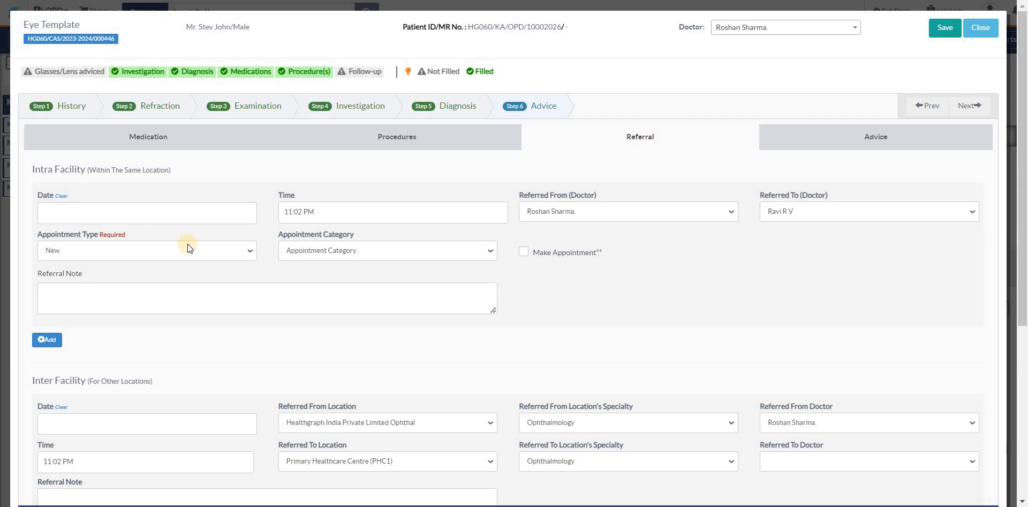
{"action": "scroll", "coordinate": [650, 302], "scroll_direction": "down", "scroll_amount": 3}
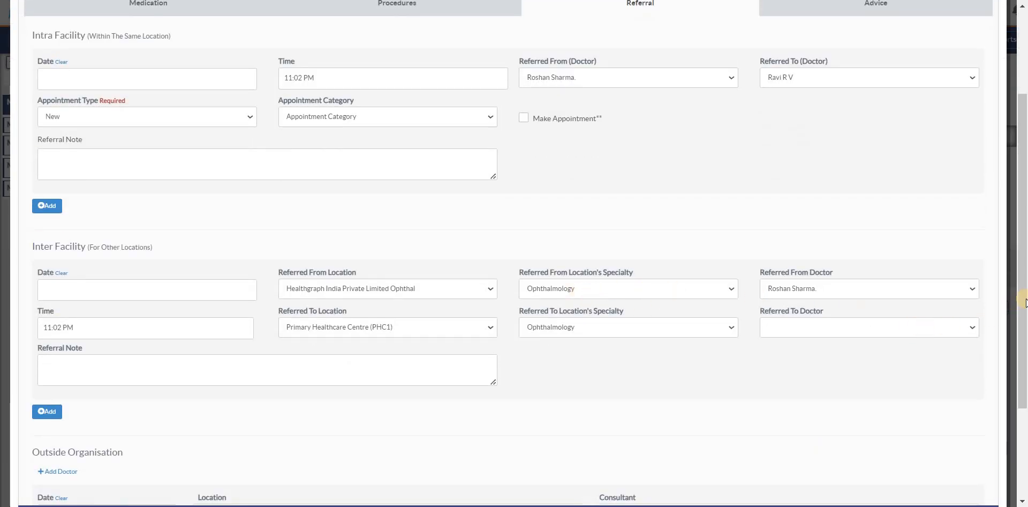
{"action": "scroll", "coordinate": [888, 228], "scroll_direction": "up", "scroll_amount": 3}
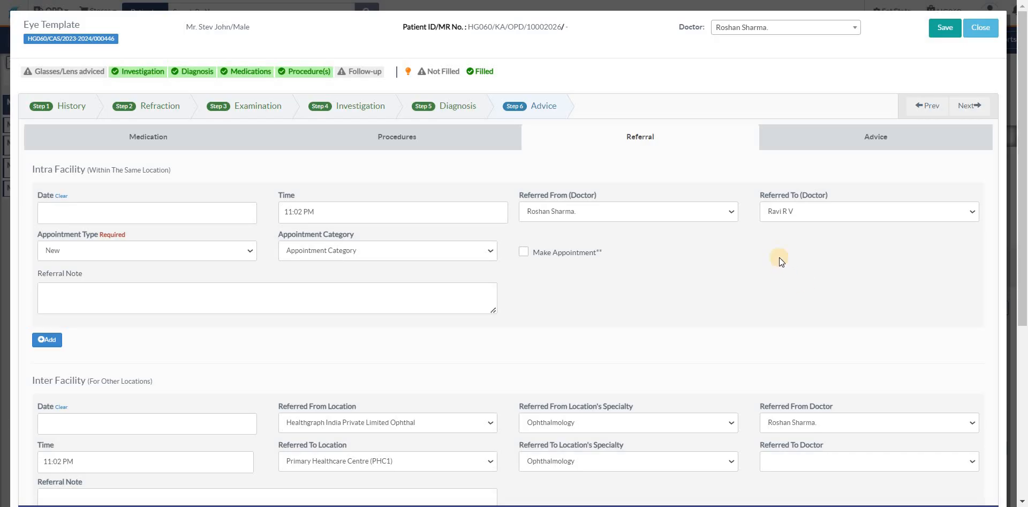
Step: Go to the Advice section and examine the Management Plan, Personal Comments and Follow Up date fields, including the date calendar
{"action": "left_click", "coordinate": [853, 138]}
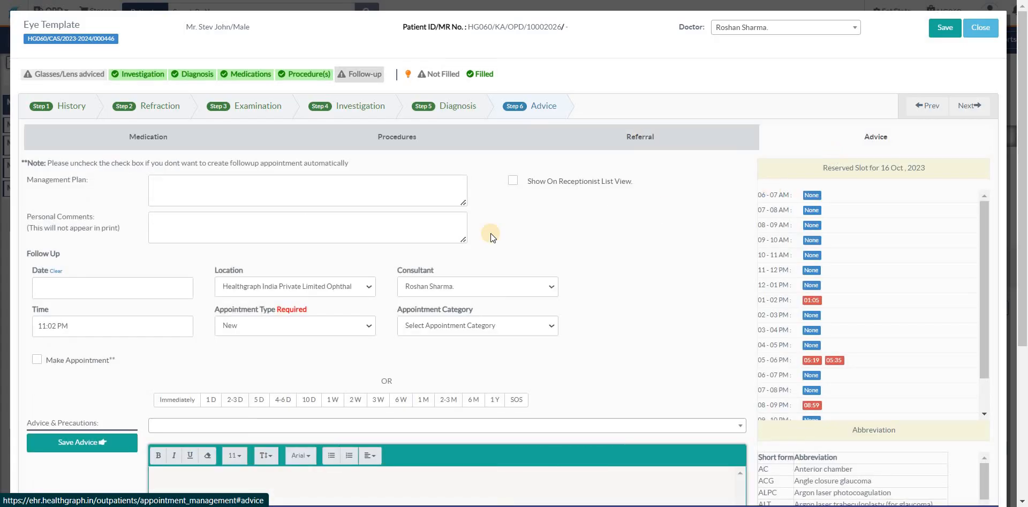
{"action": "left_click", "coordinate": [308, 198]}
{"action": "left_click", "coordinate": [313, 220]}
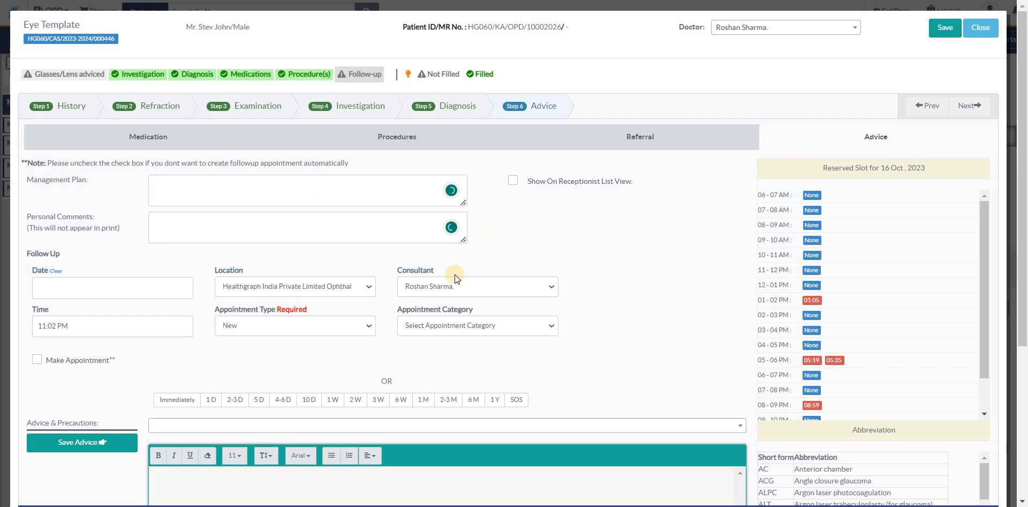
{"action": "scroll", "coordinate": [455, 274], "scroll_direction": "down", "scroll_amount": 3}
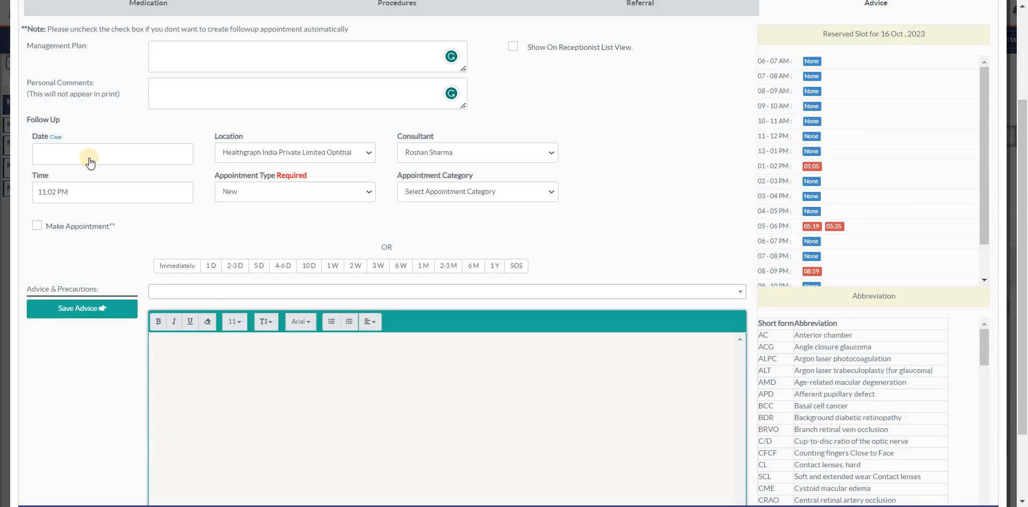
{"action": "left_click", "coordinate": [90, 162]}
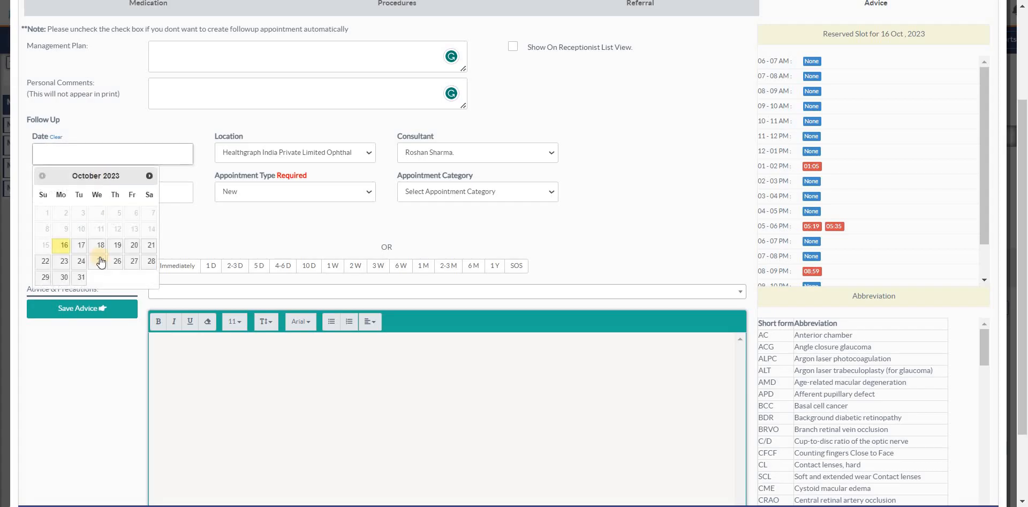
{"action": "left_click", "coordinate": [278, 209]}
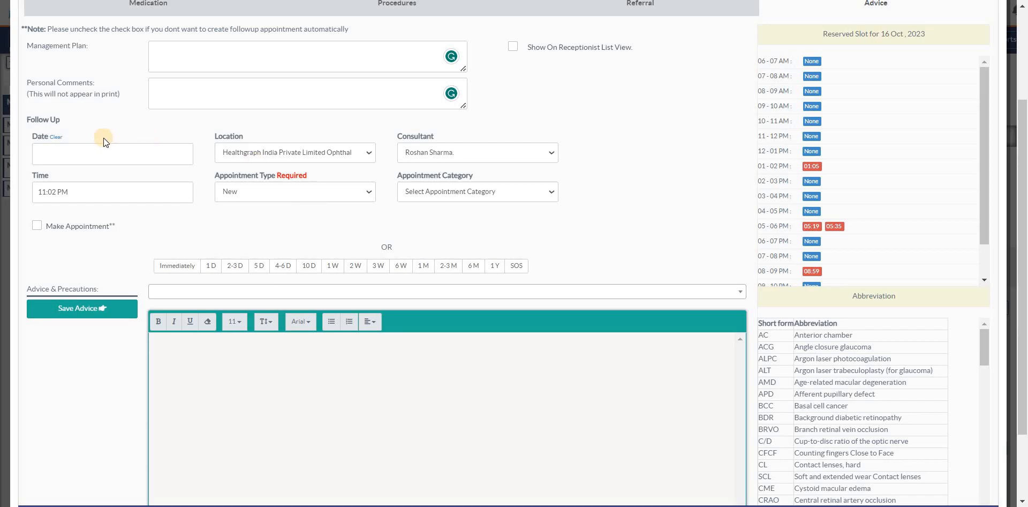
{"action": "left_click", "coordinate": [84, 159]}
{"action": "left_click", "coordinate": [217, 227]}
Step: Fill Advice & Precautions with the "Pre-op cataract (English)" advice set and look through the other available sets
{"action": "left_click", "coordinate": [591, 295]}
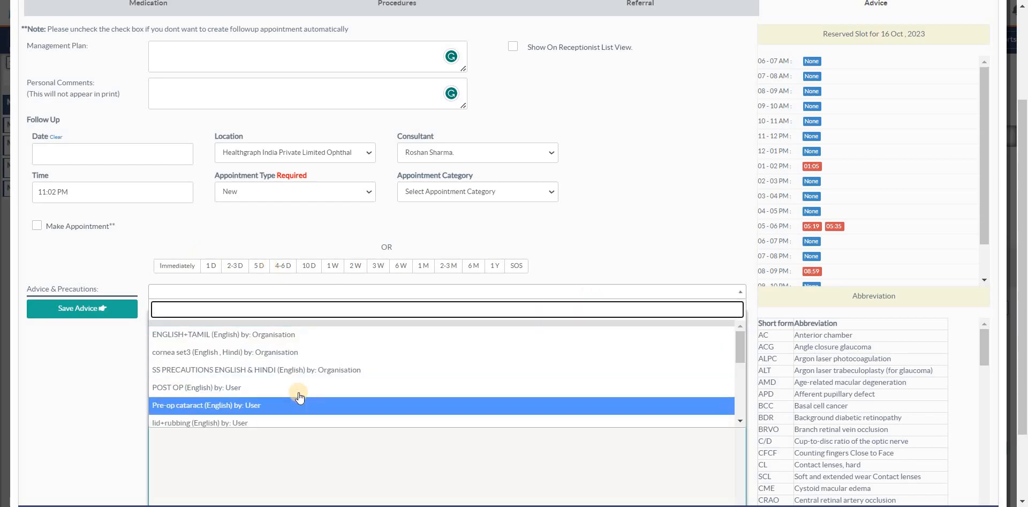
{"action": "left_click", "coordinate": [220, 407]}
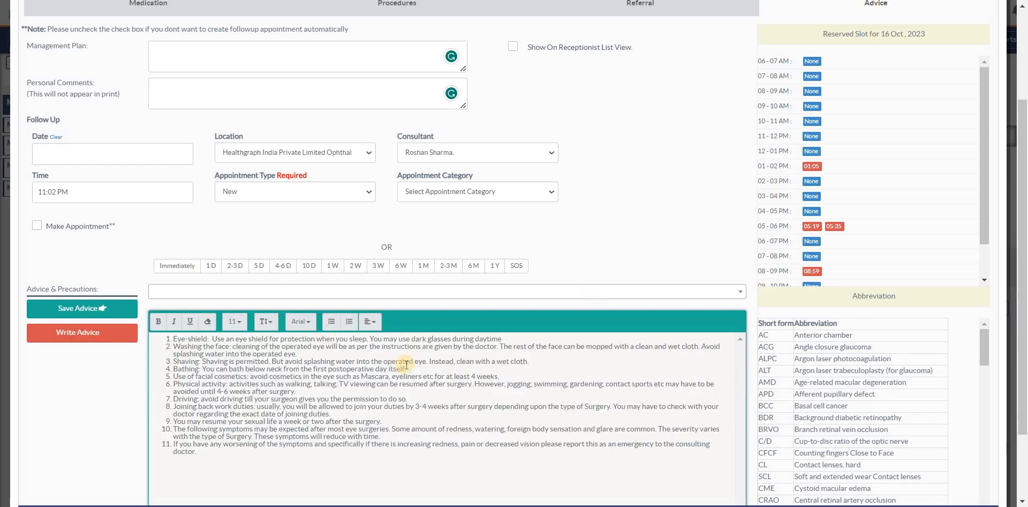
{"action": "scroll", "coordinate": [408, 359], "scroll_direction": "down", "scroll_amount": 2}
{"action": "left_click", "coordinate": [521, 197]}
{"action": "scroll", "coordinate": [356, 306], "scroll_direction": "down", "scroll_amount": 2}
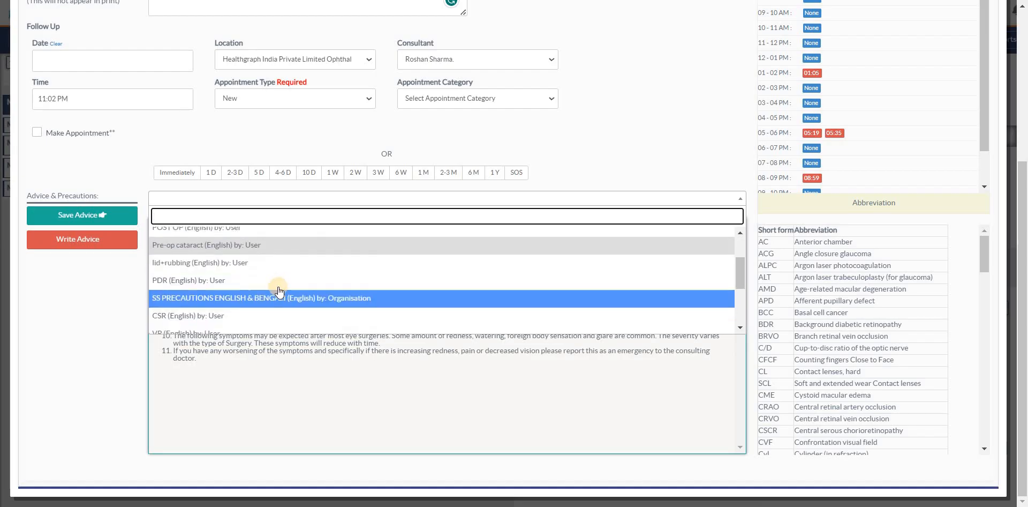
{"action": "scroll", "coordinate": [223, 300], "scroll_direction": "down", "scroll_amount": 5}
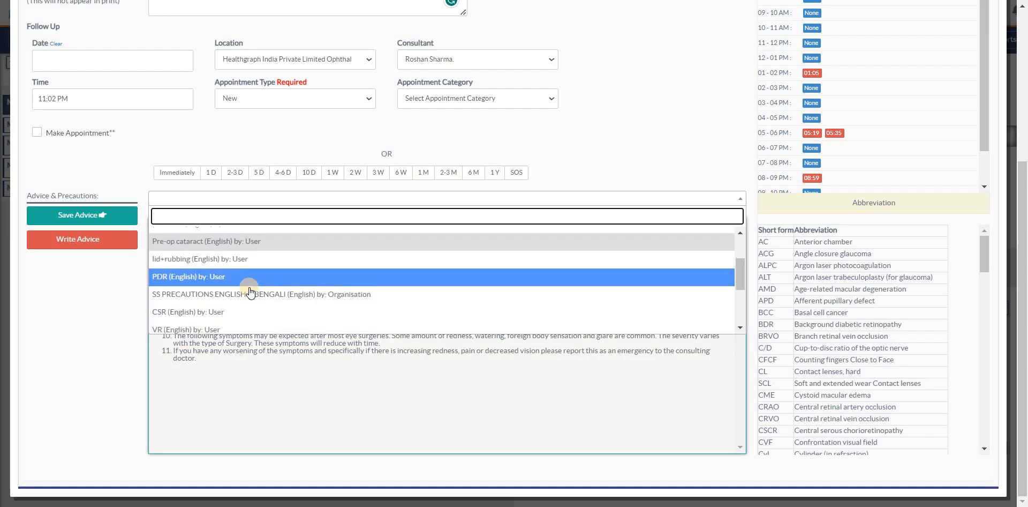
{"action": "left_click", "coordinate": [225, 256]}
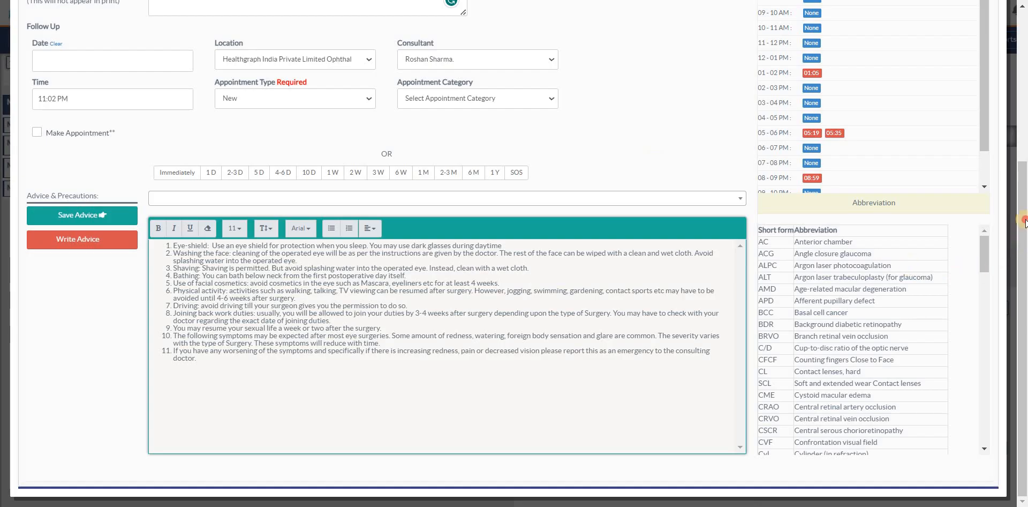
Step: Save the completed Eye template and view its OPD Summary
{"action": "left_click_drag", "start_coordinate": [1023, 217], "coordinate": [987, 17]}
{"action": "left_click", "coordinate": [943, 27]}
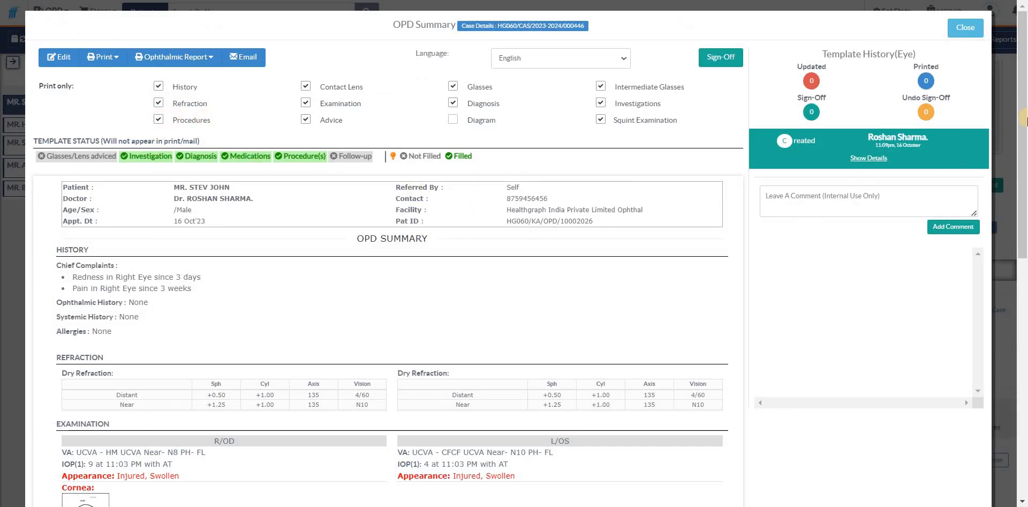
{"action": "left_click_drag", "start_coordinate": [1021, 102], "coordinate": [1016, 78]}
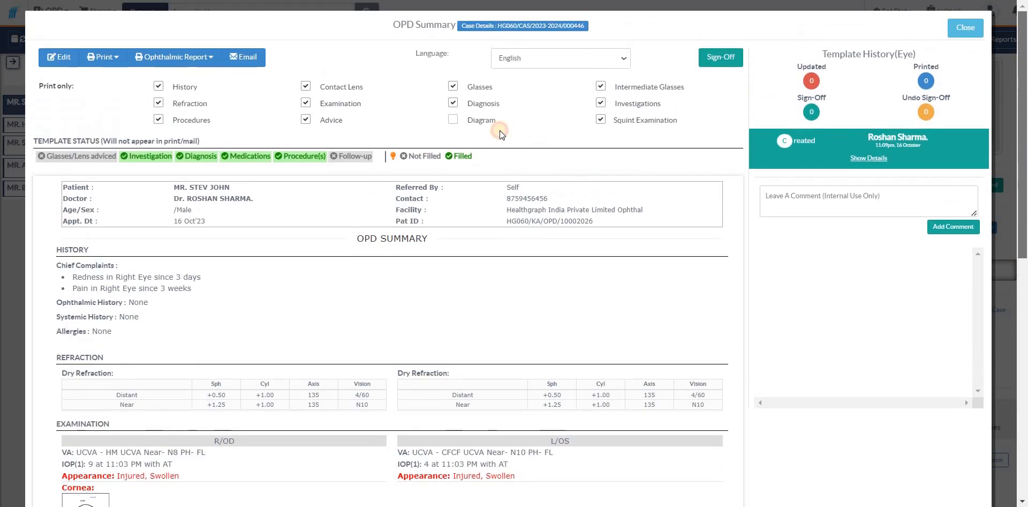
Step: Exclude Procedures, Refraction, Advice, Examination, Contact Lens, Glasses, Intermediate Glasses and Investigations from the summary's printed sections
{"action": "left_click", "coordinate": [193, 120]}
{"action": "left_click", "coordinate": [194, 103]}
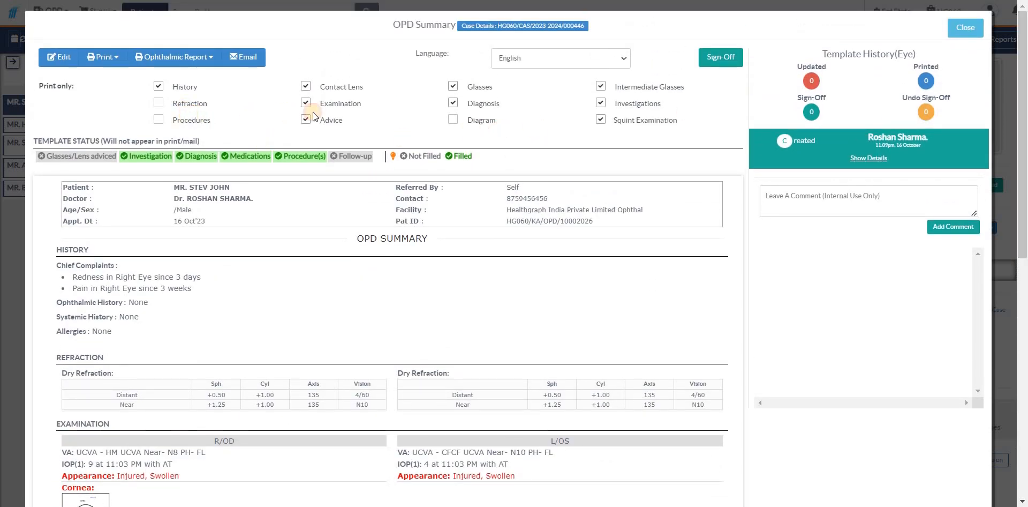
{"action": "left_click", "coordinate": [329, 119]}
{"action": "left_click", "coordinate": [332, 103]}
{"action": "left_click", "coordinate": [340, 86]}
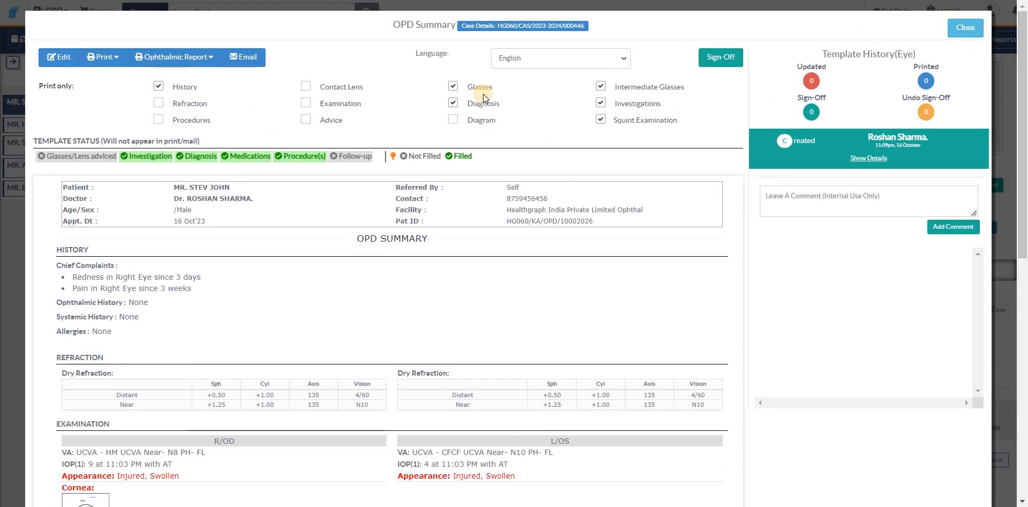
{"action": "left_click", "coordinate": [482, 88]}
{"action": "left_click", "coordinate": [625, 89]}
{"action": "left_click", "coordinate": [628, 102]}
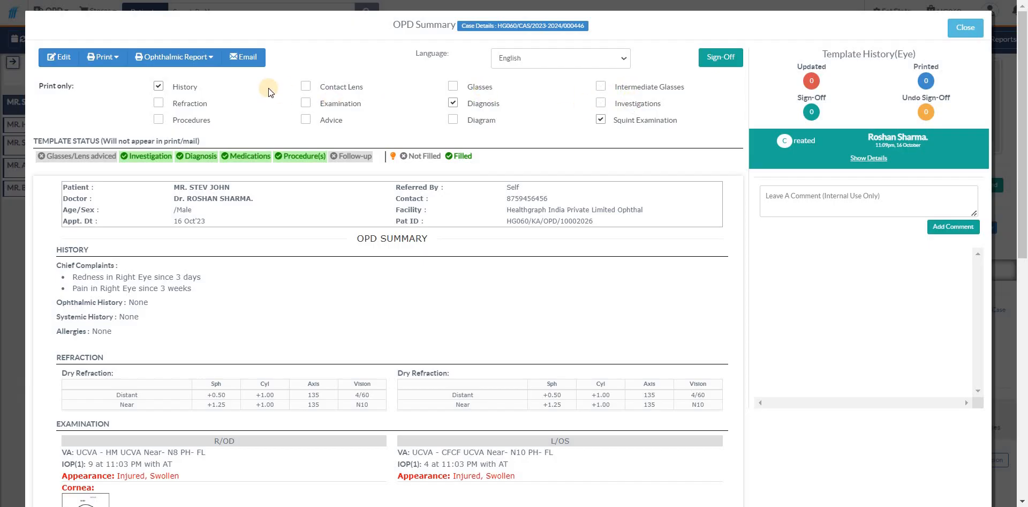
Step: Generate the OPD summary printout in the HG Print format, review the PDF and return to the summary
{"action": "left_click", "coordinate": [110, 60]}
{"action": "left_click", "coordinate": [111, 80]}
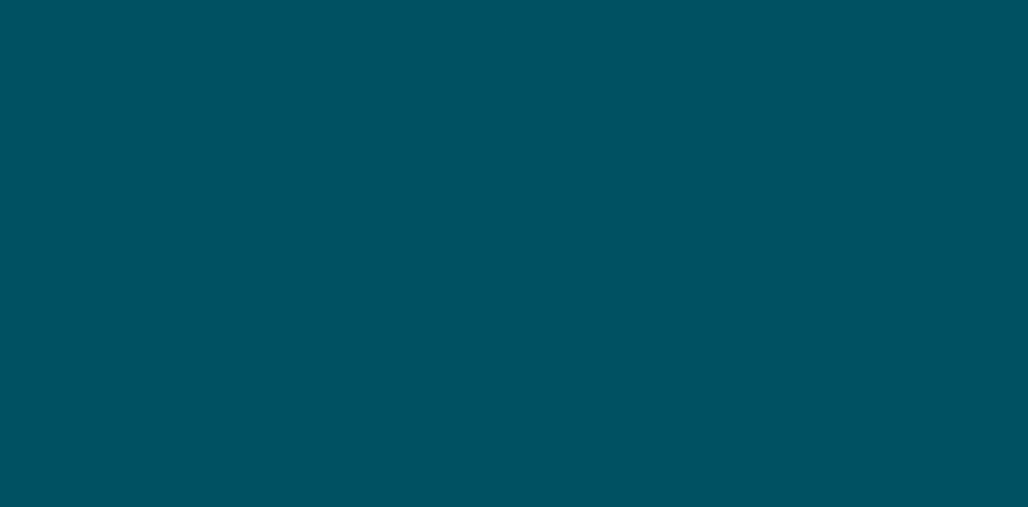
{"action": "left_click", "coordinate": [782, 0]}
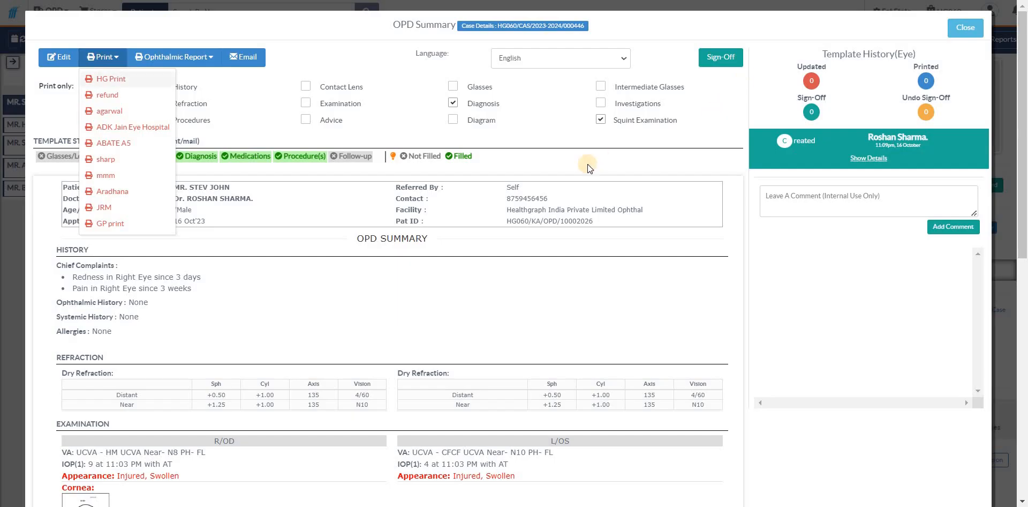
{"action": "left_click", "coordinate": [536, 179]}
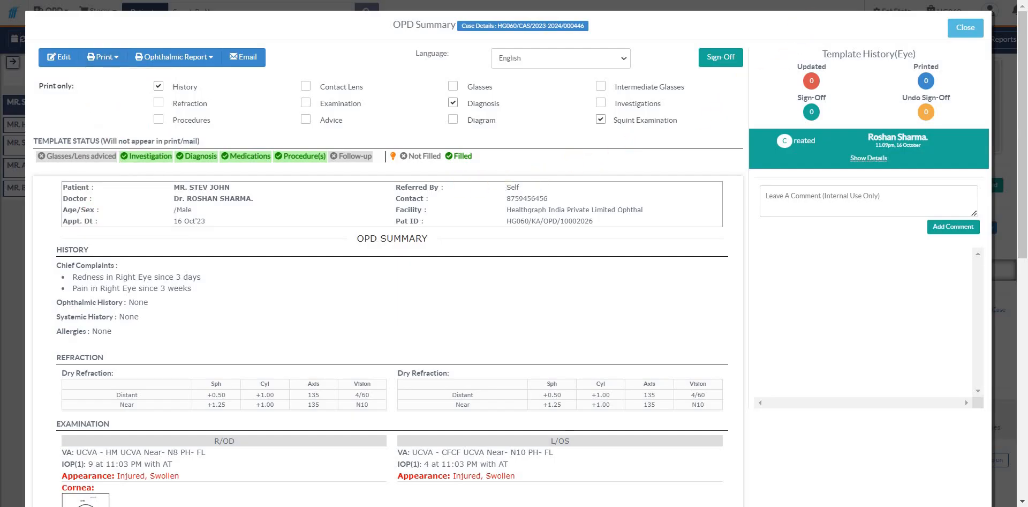
{"action": "scroll", "coordinate": [607, 249], "scroll_direction": "down", "scroll_amount": 5}
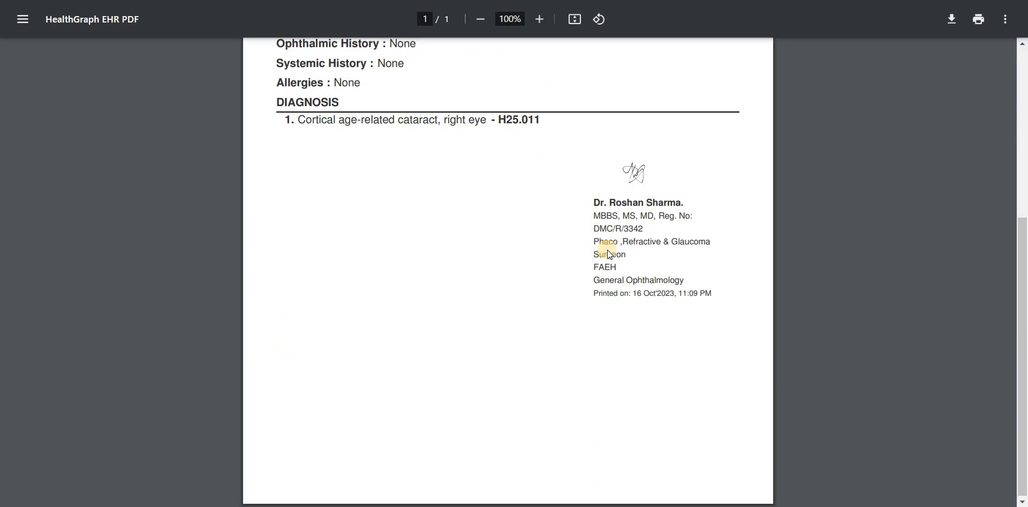
{"action": "scroll", "coordinate": [607, 249], "scroll_direction": "up", "scroll_amount": 4}
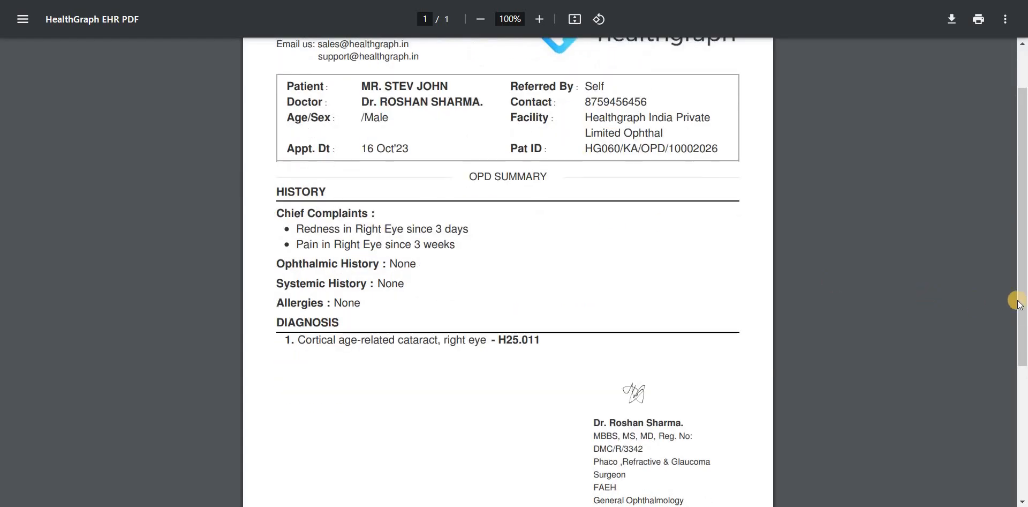
{"action": "scroll", "coordinate": [1016, 204], "scroll_direction": "up", "scroll_amount": 2}
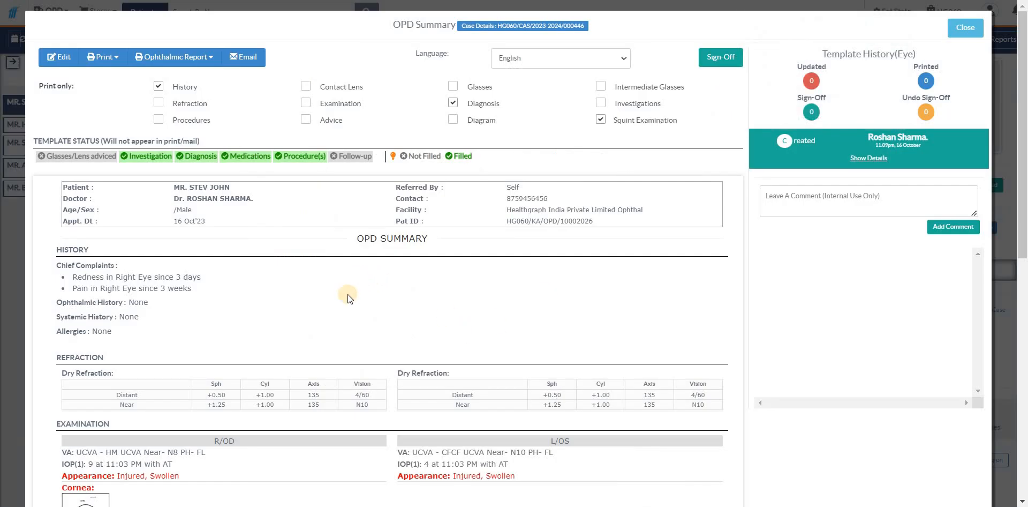
Step: Look over the full OPD Summary and close it to return to the patient's visit details
{"action": "scroll", "coordinate": [337, 294], "scroll_direction": "down", "scroll_amount": 3}
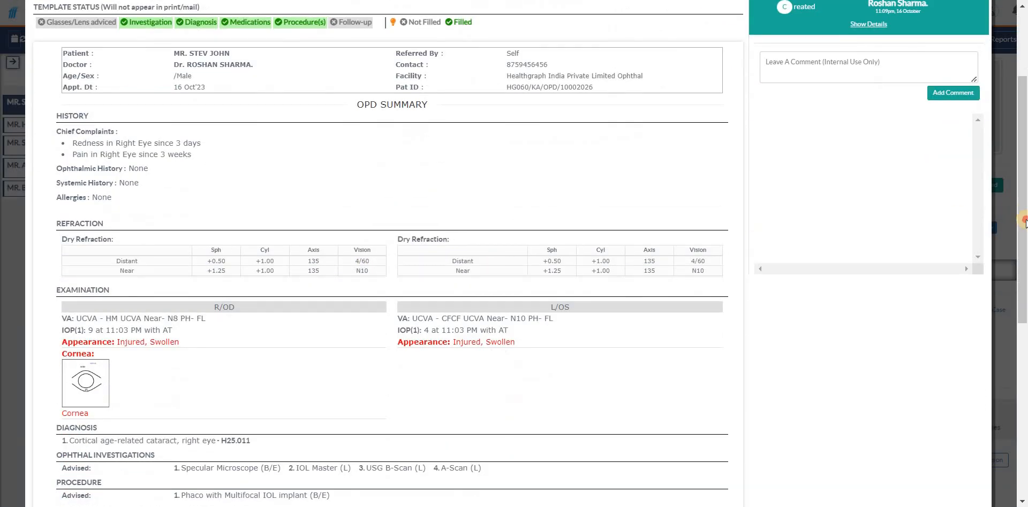
{"action": "left_click_drag", "start_coordinate": [1026, 220], "coordinate": [1024, 85]}
{"action": "left_click", "coordinate": [958, 32]}
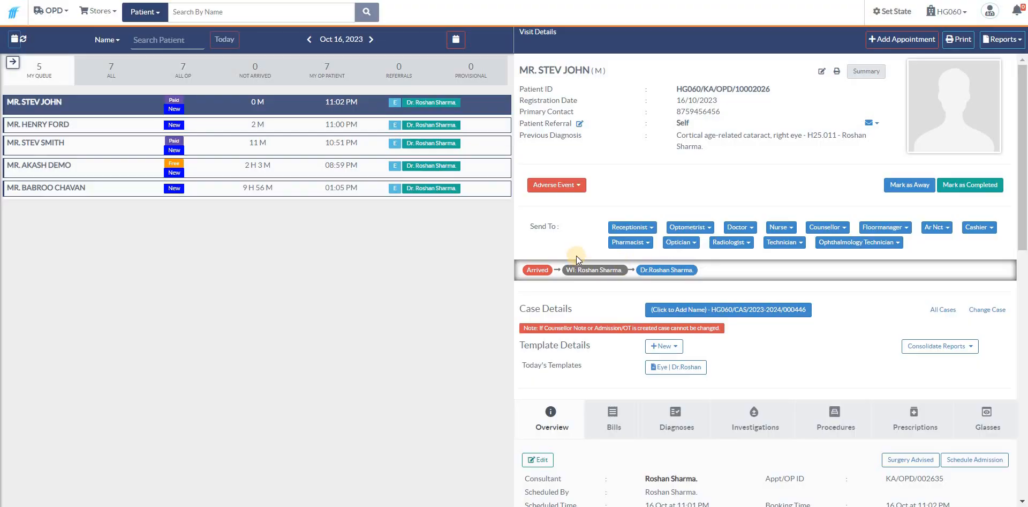